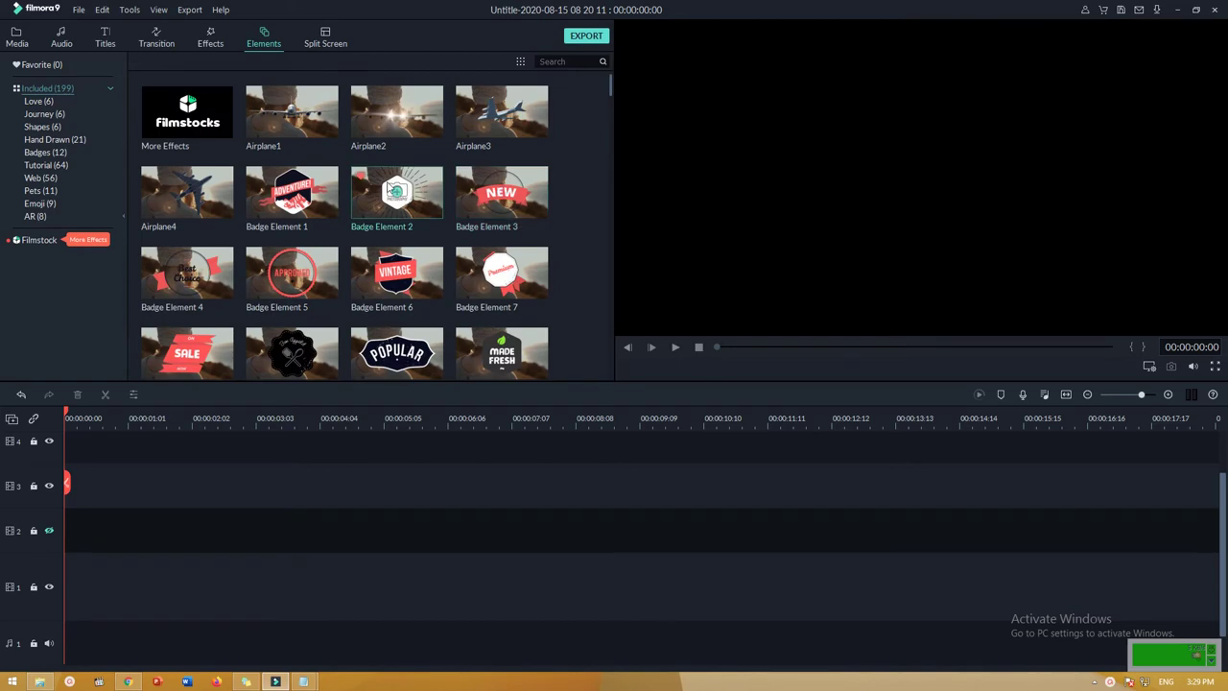
{"action": "scroll", "coordinate": [501, 144], "scroll_direction": "down", "scroll_amount": 5}
{"action": "scroll", "coordinate": [502, 139], "scroll_direction": "down", "scroll_amount": 20}
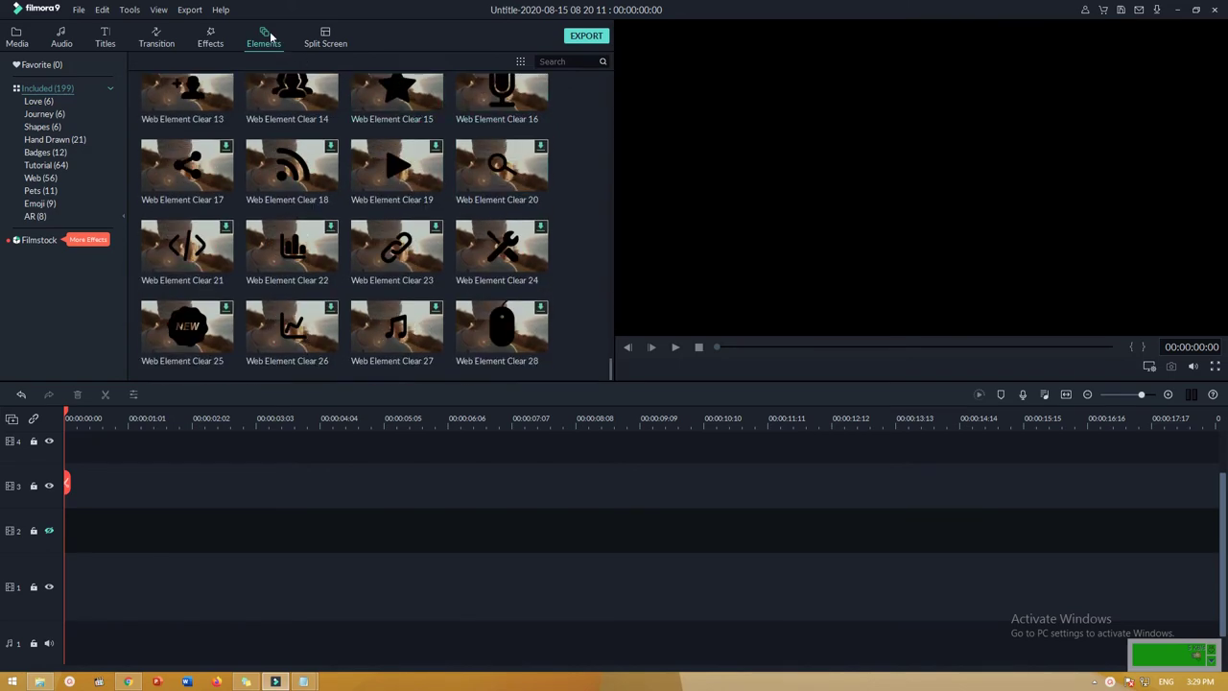
{"action": "left_click", "coordinate": [326, 38]}
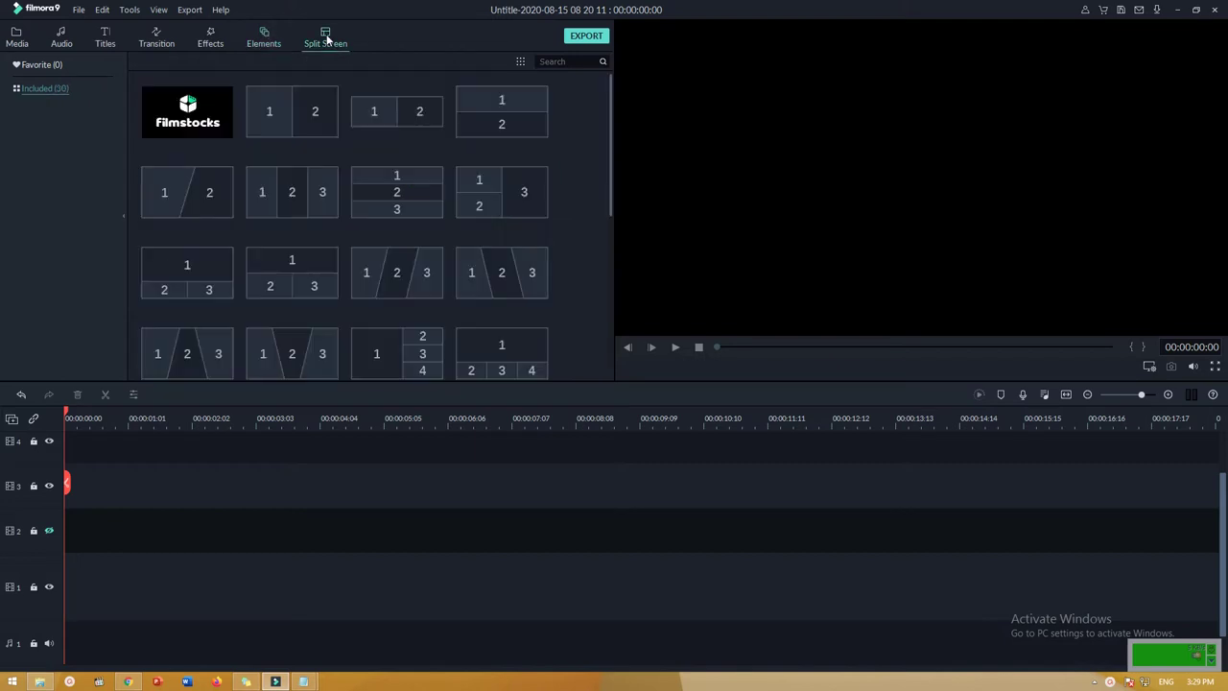
{"action": "left_click", "coordinate": [269, 38]}
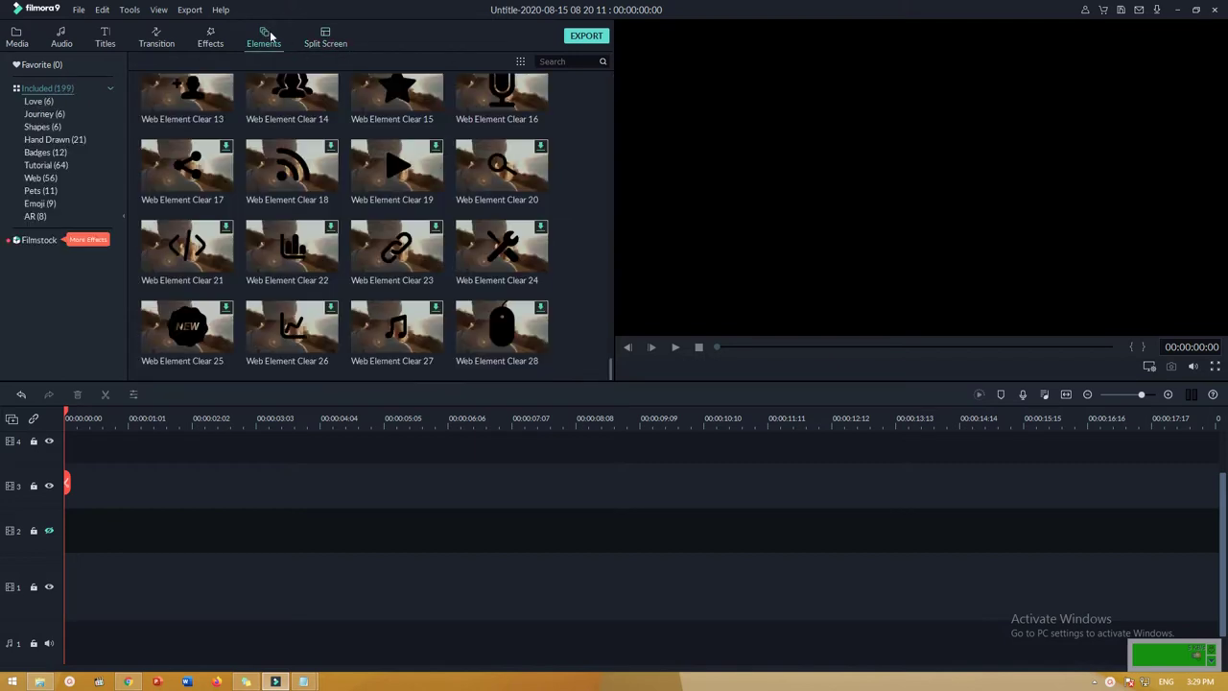
Place the stock video clip at the start of video track 1 and delete the empty tracks.
{"action": "left_click", "coordinate": [17, 38]}
{"action": "left_click", "coordinate": [211, 115]}
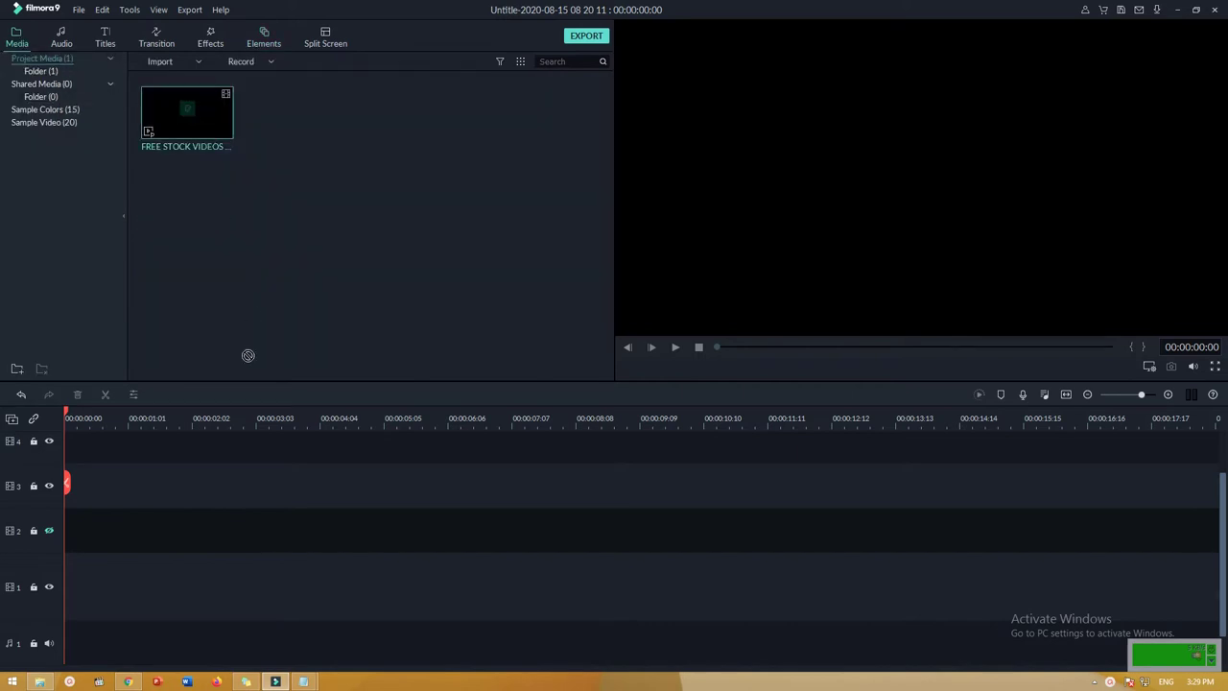
{"action": "left_click_drag", "start_coordinate": [248, 355], "coordinate": [53, 636]}
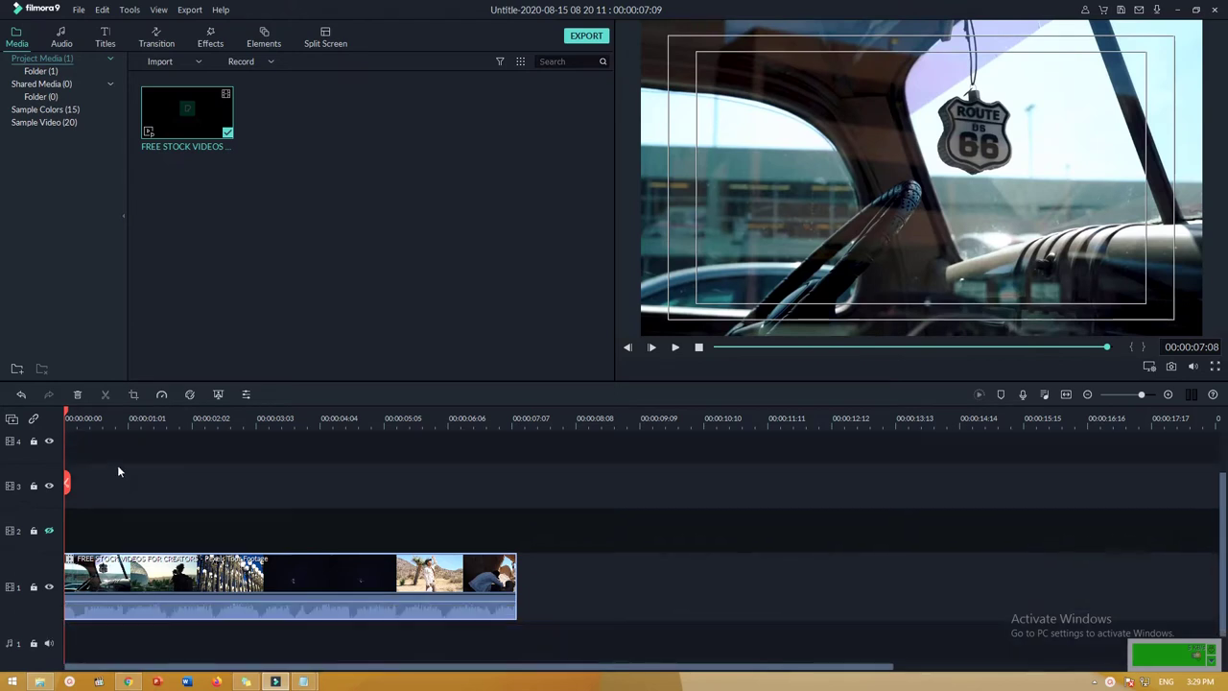
{"action": "left_click", "coordinate": [12, 419]}
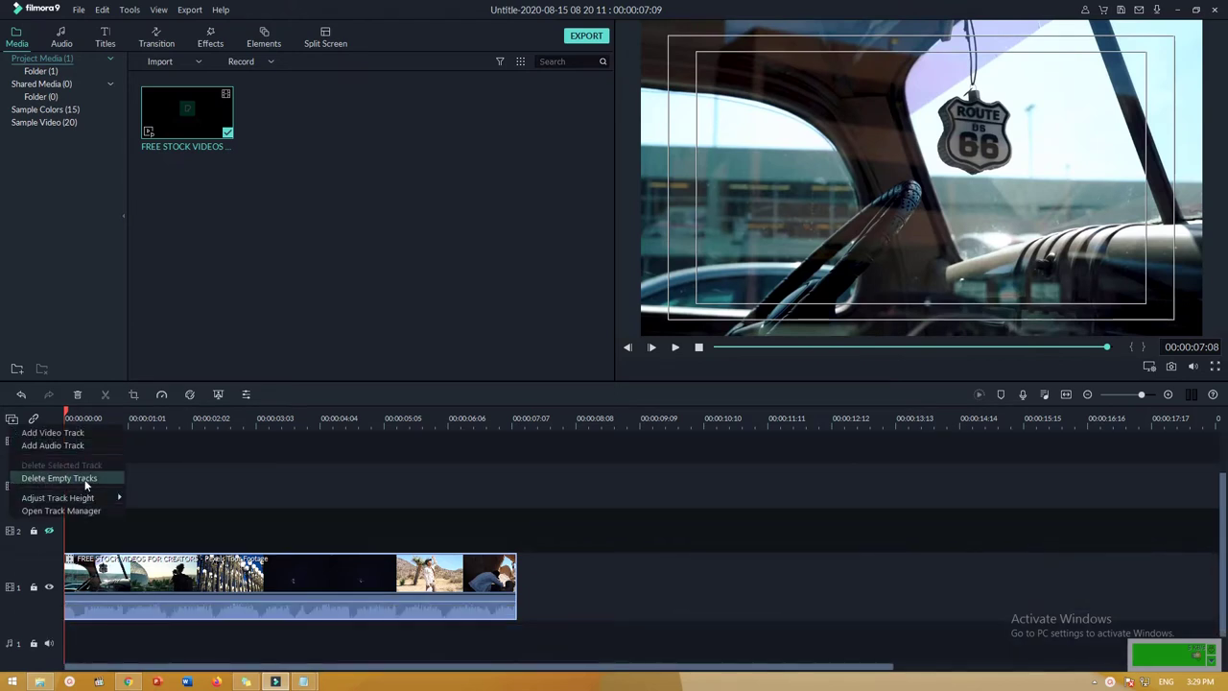
{"action": "left_click", "coordinate": [84, 478]}
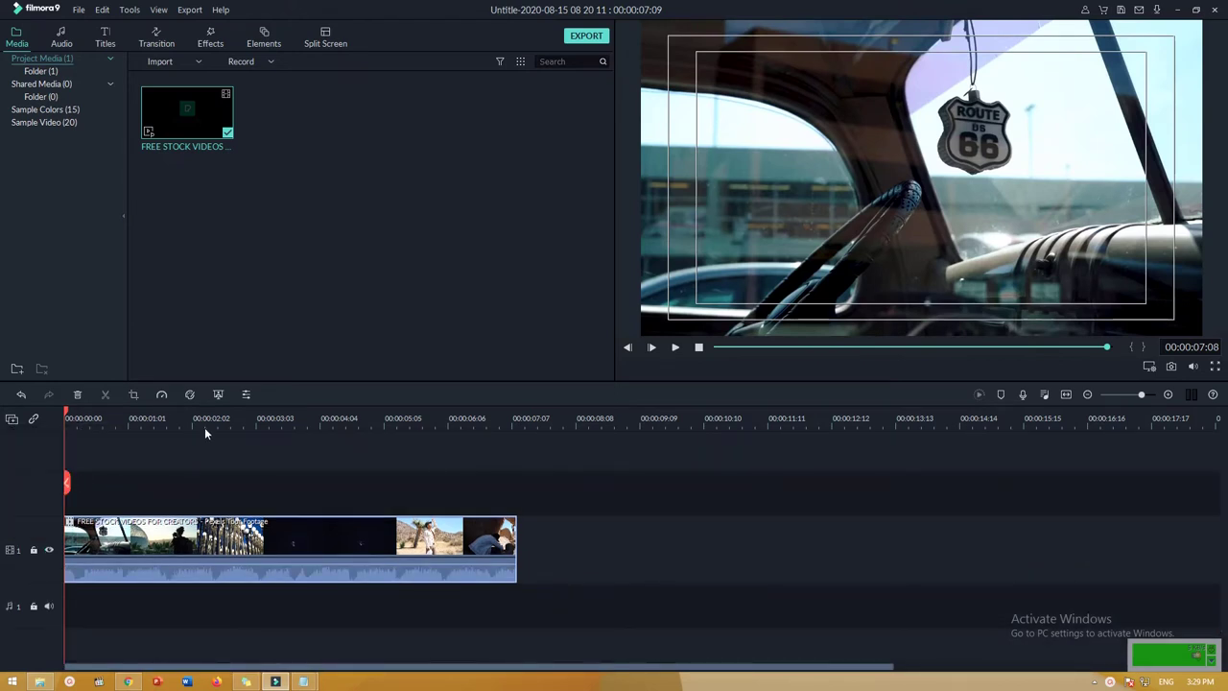
Add Badge Element 1 on the track above the video at the timeline start, keeping only one copy of it.
{"action": "left_click", "coordinate": [266, 35]}
{"action": "scroll", "coordinate": [499, 171], "scroll_direction": "up", "scroll_amount": 5}
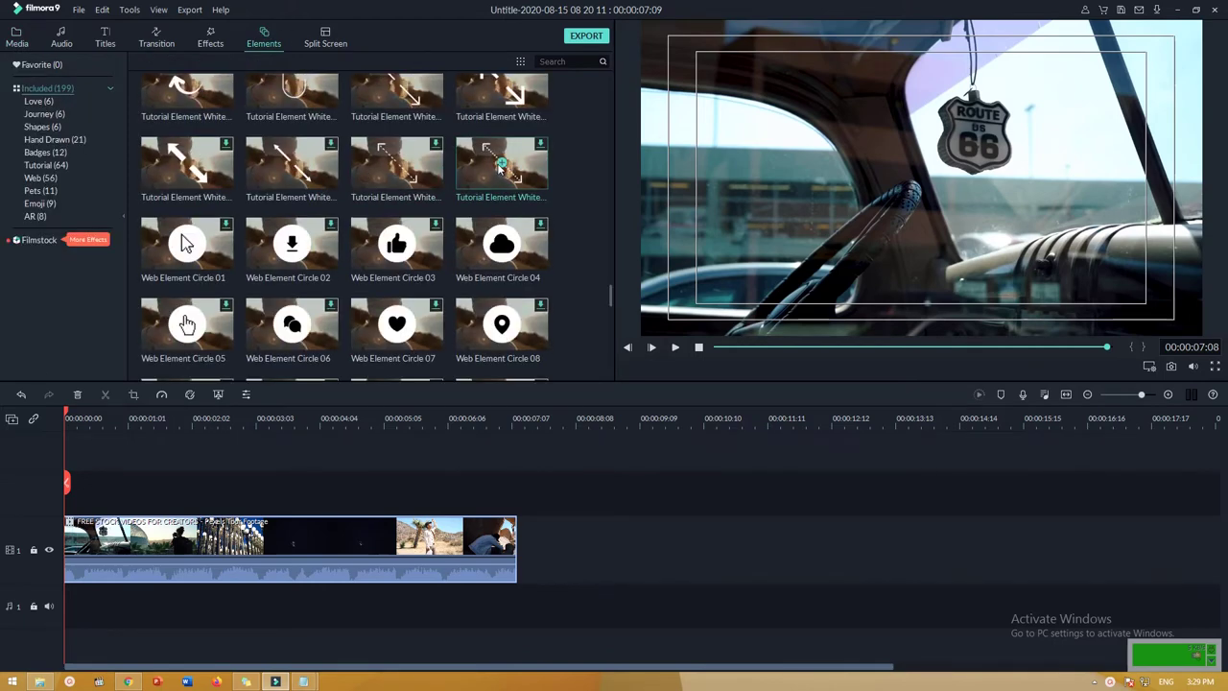
{"action": "scroll", "coordinate": [499, 167], "scroll_direction": "up", "scroll_amount": 5}
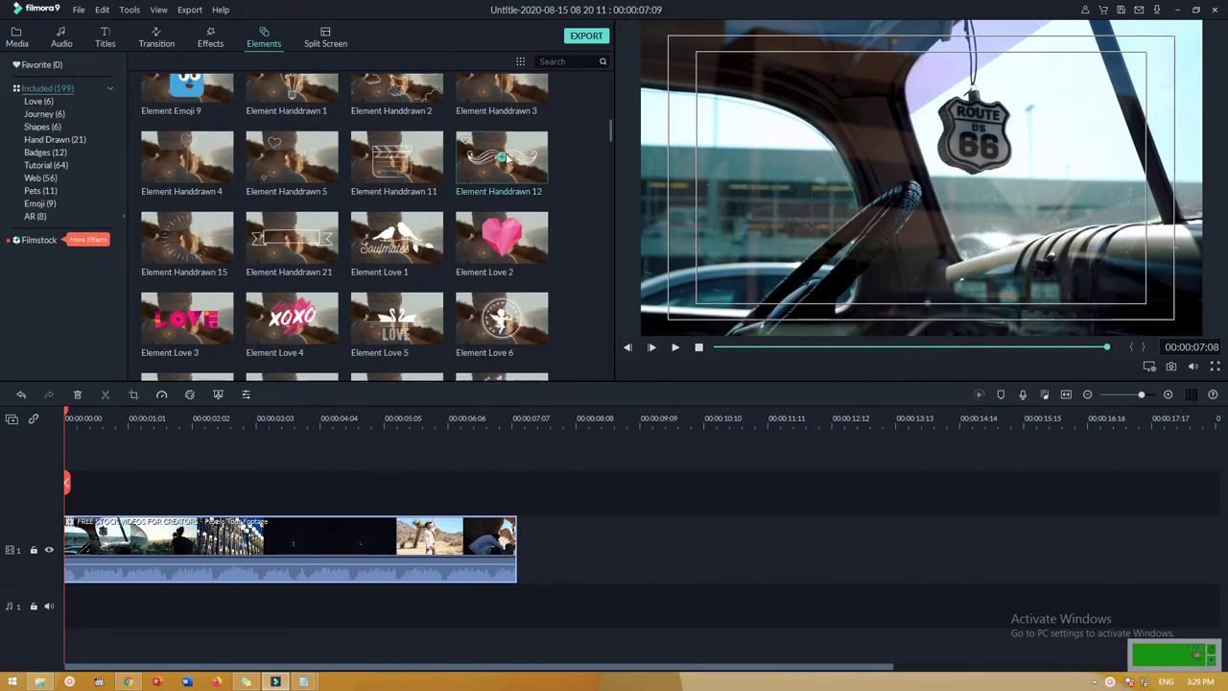
{"action": "scroll", "coordinate": [499, 163], "scroll_direction": "up", "scroll_amount": 5}
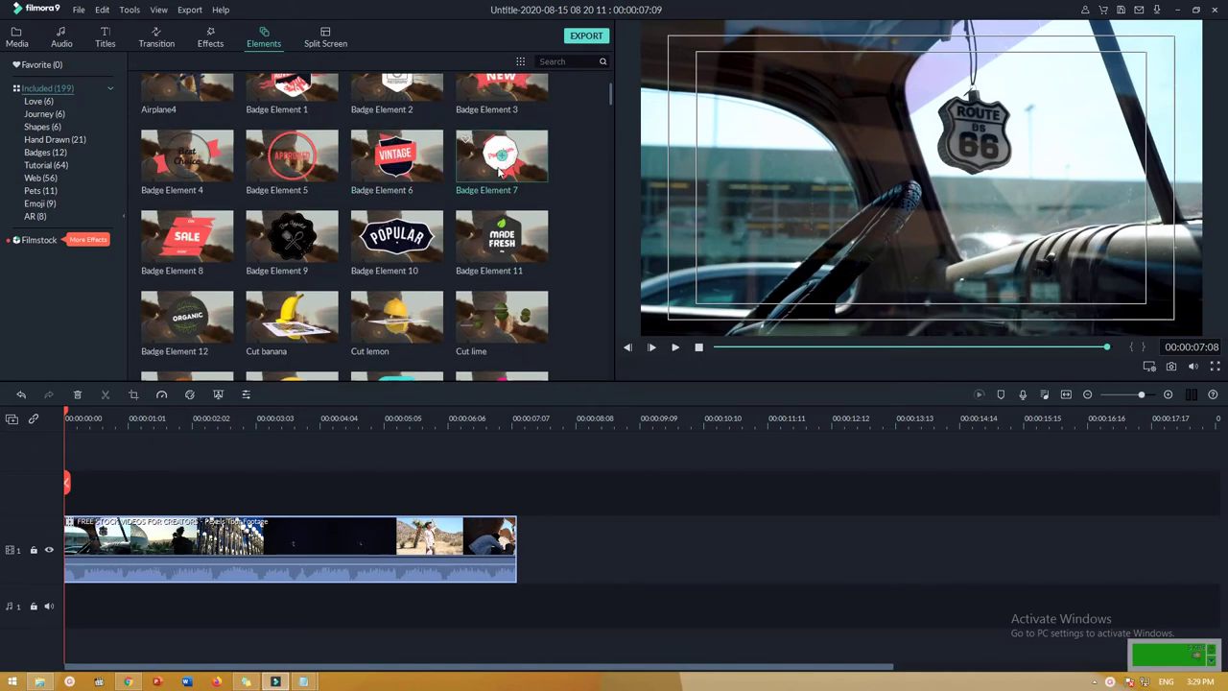
{"action": "scroll", "coordinate": [500, 163], "scroll_direction": "up", "scroll_amount": 2}
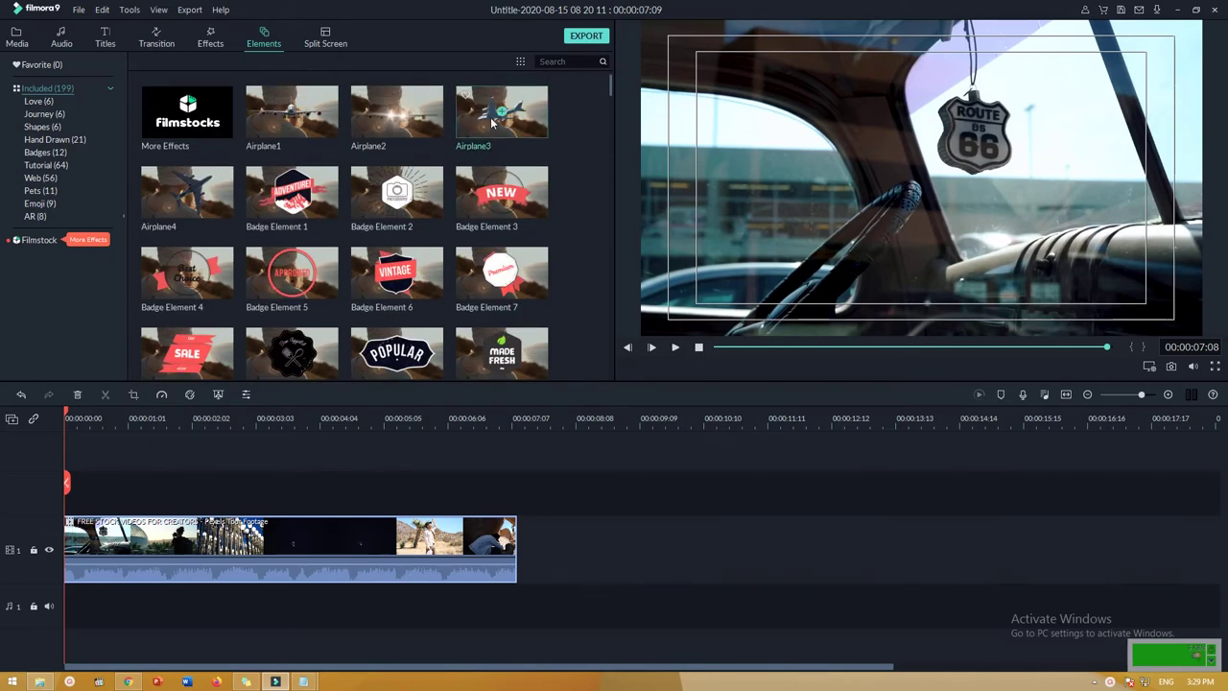
{"action": "left_click", "coordinate": [291, 192]}
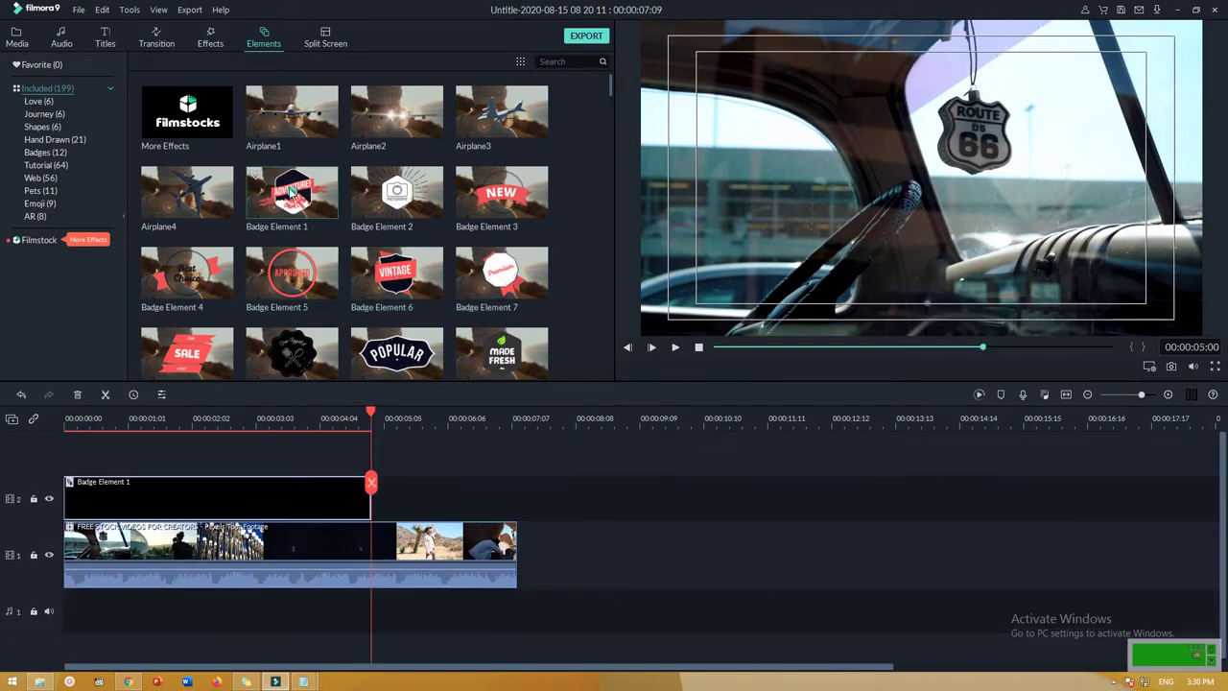
{"action": "left_click", "coordinate": [290, 192]}
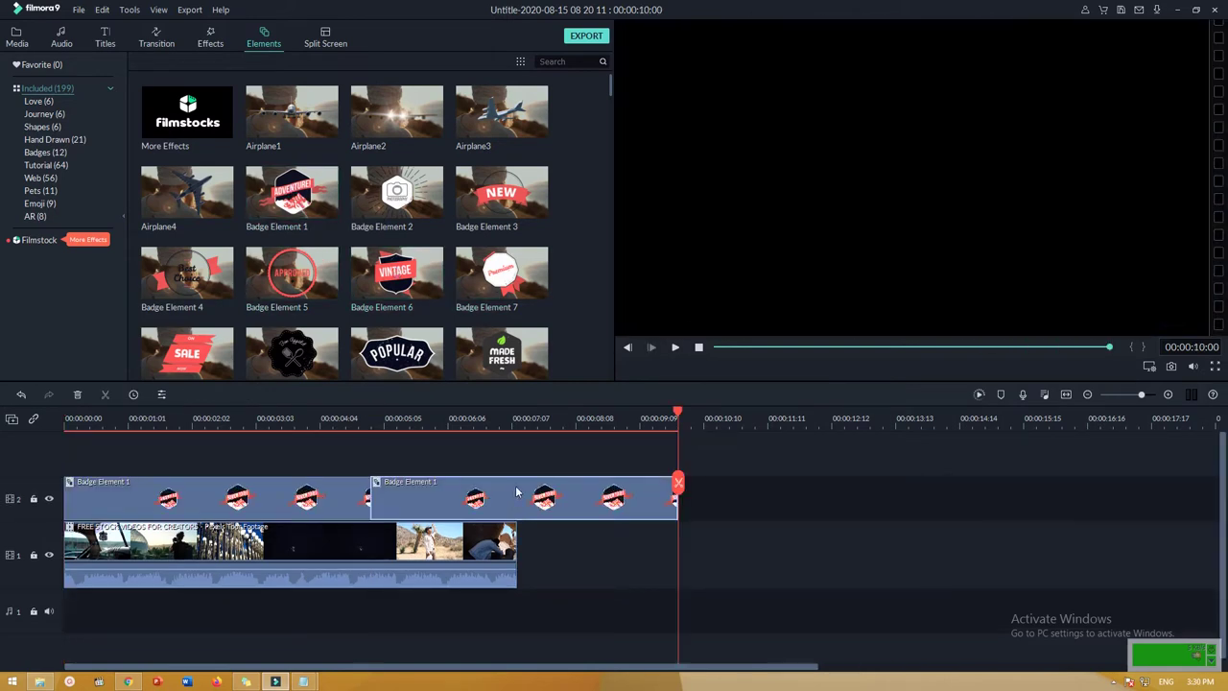
{"action": "key", "text": "Delete"}
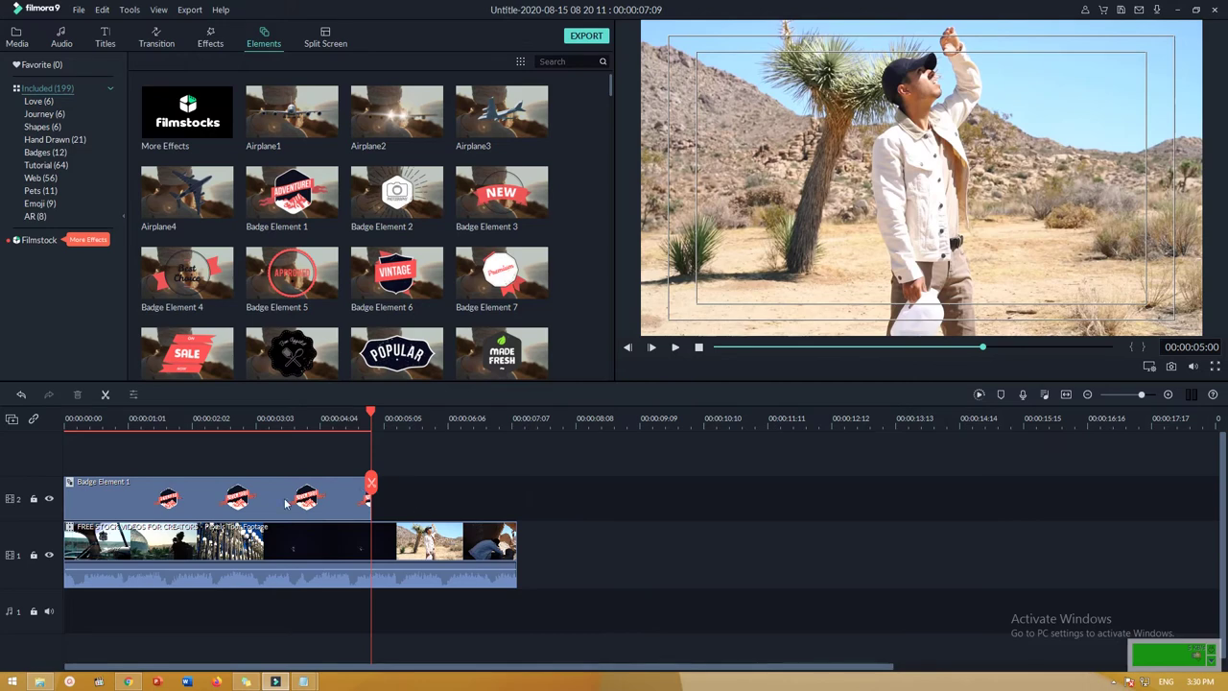
Play the timeline from the beginning to preview the badge over the video, then stop playback.
{"action": "left_click_drag", "start_coordinate": [369, 424], "coordinate": [51, 423]}
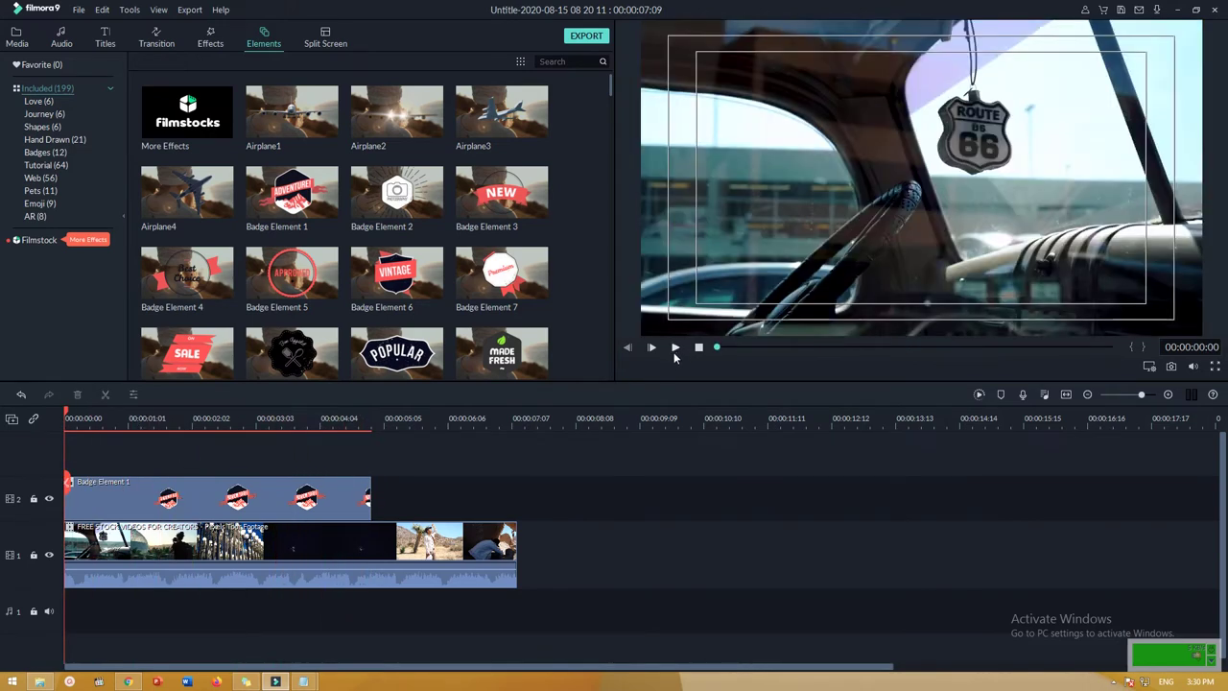
{"action": "left_click", "coordinate": [675, 349]}
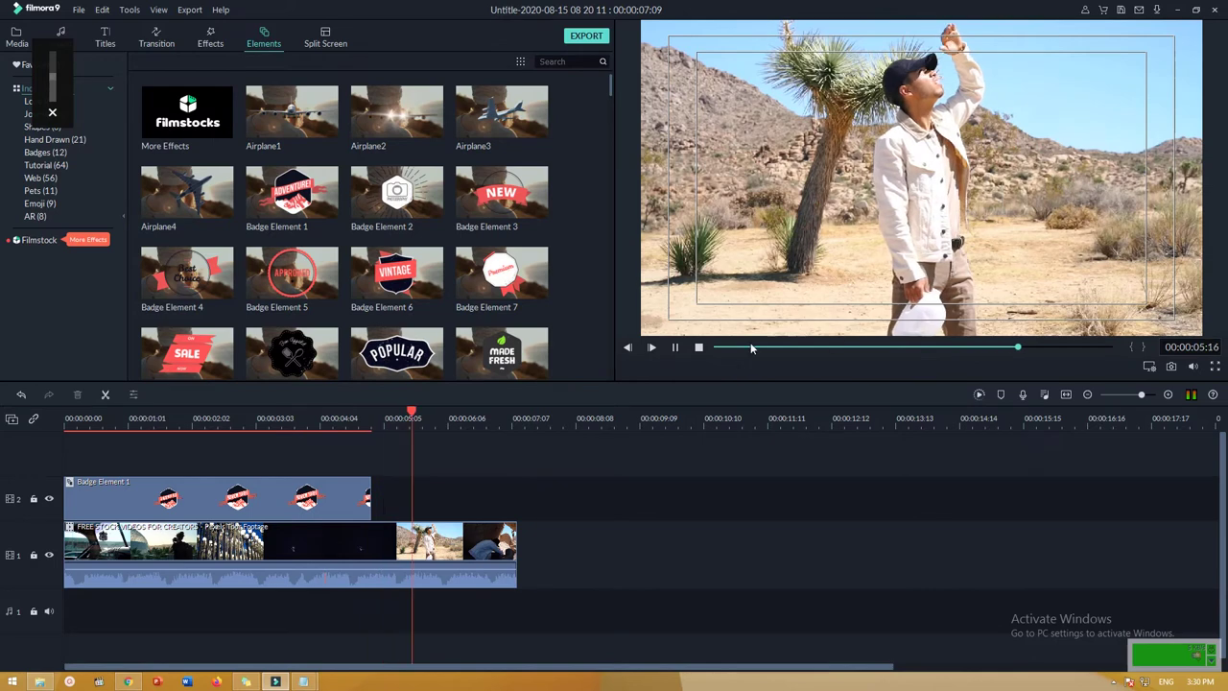
{"action": "left_click", "coordinate": [699, 348]}
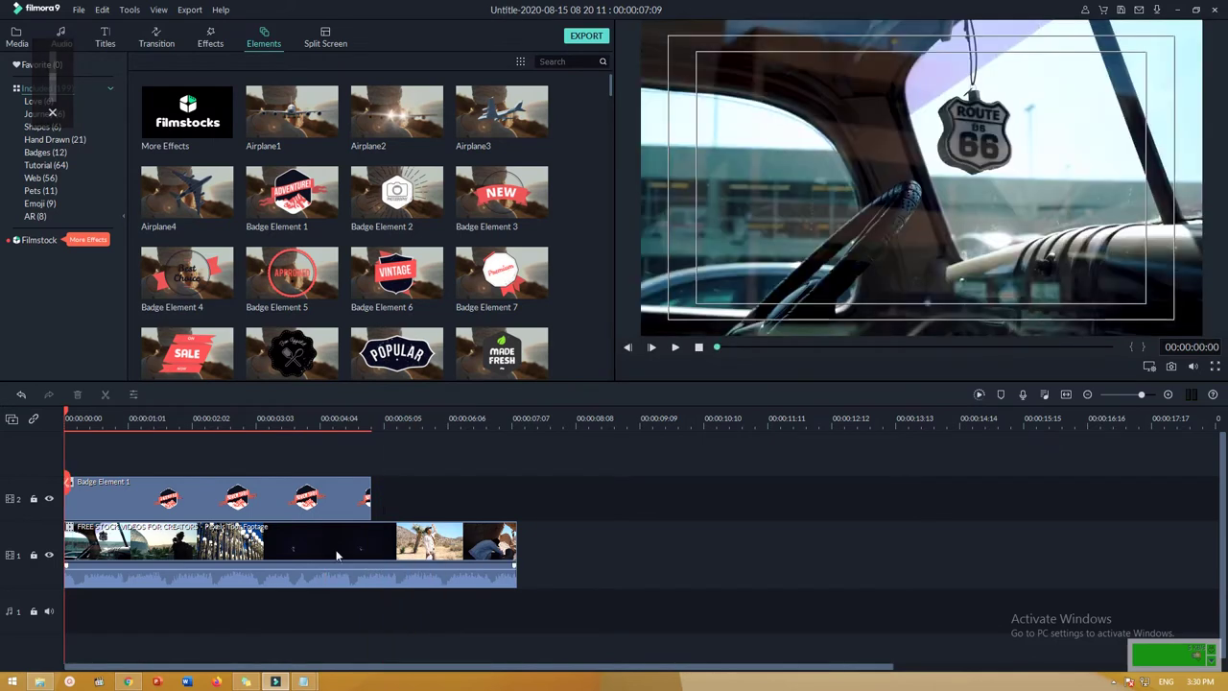
Open the colour settings of Badge Element 1 and move the playhead to 00:00:02:11.
{"action": "double_click", "coordinate": [314, 508]}
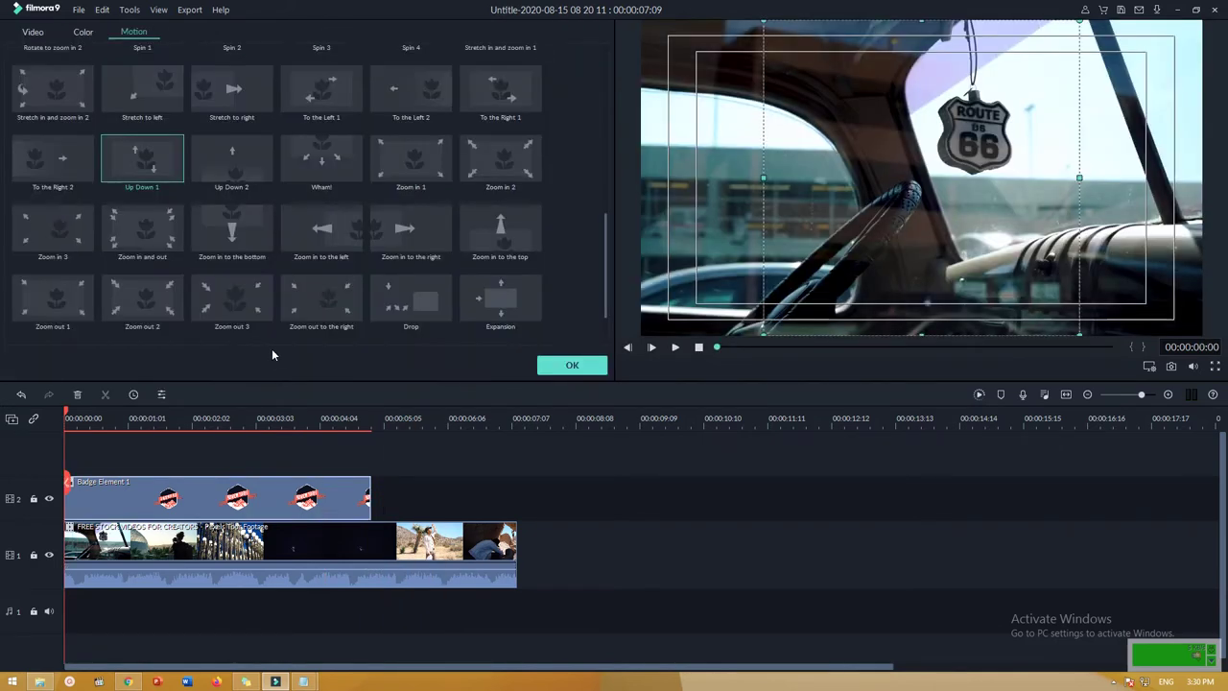
{"action": "left_click", "coordinate": [41, 32]}
{"action": "left_click", "coordinate": [85, 34]}
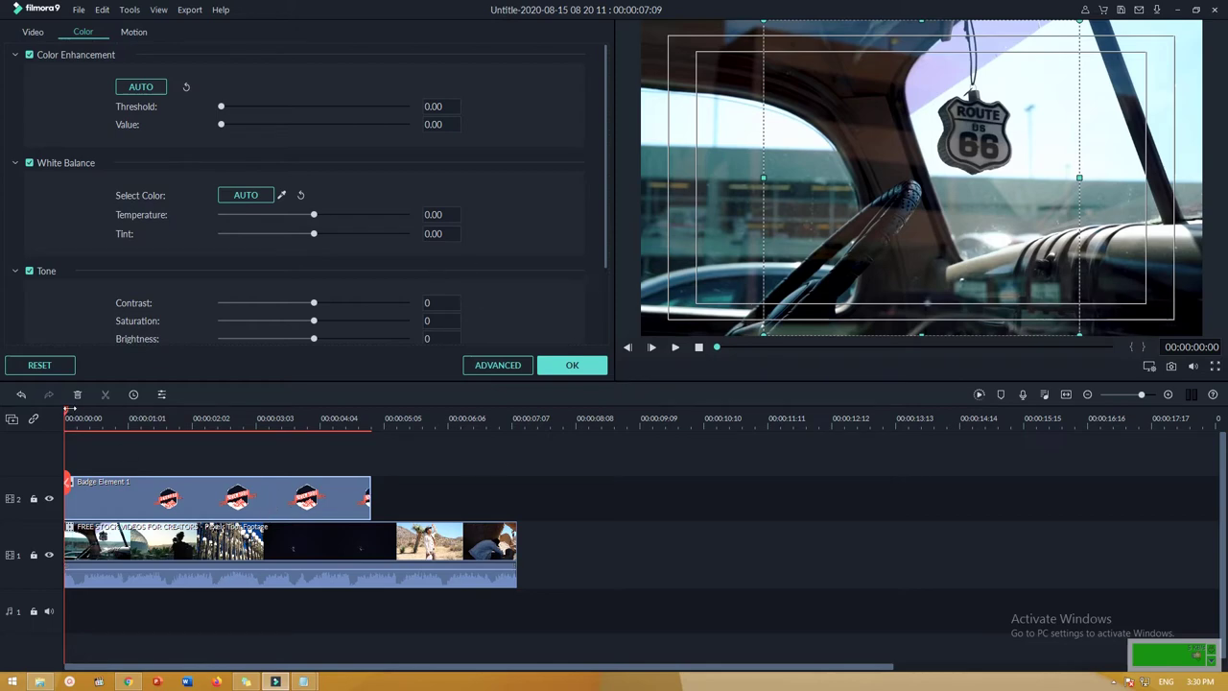
{"action": "scroll", "coordinate": [69, 419], "scroll_direction": "up", "scroll_amount": 3}
{"action": "scroll", "coordinate": [69, 419], "scroll_direction": "down", "scroll_amount": 5}
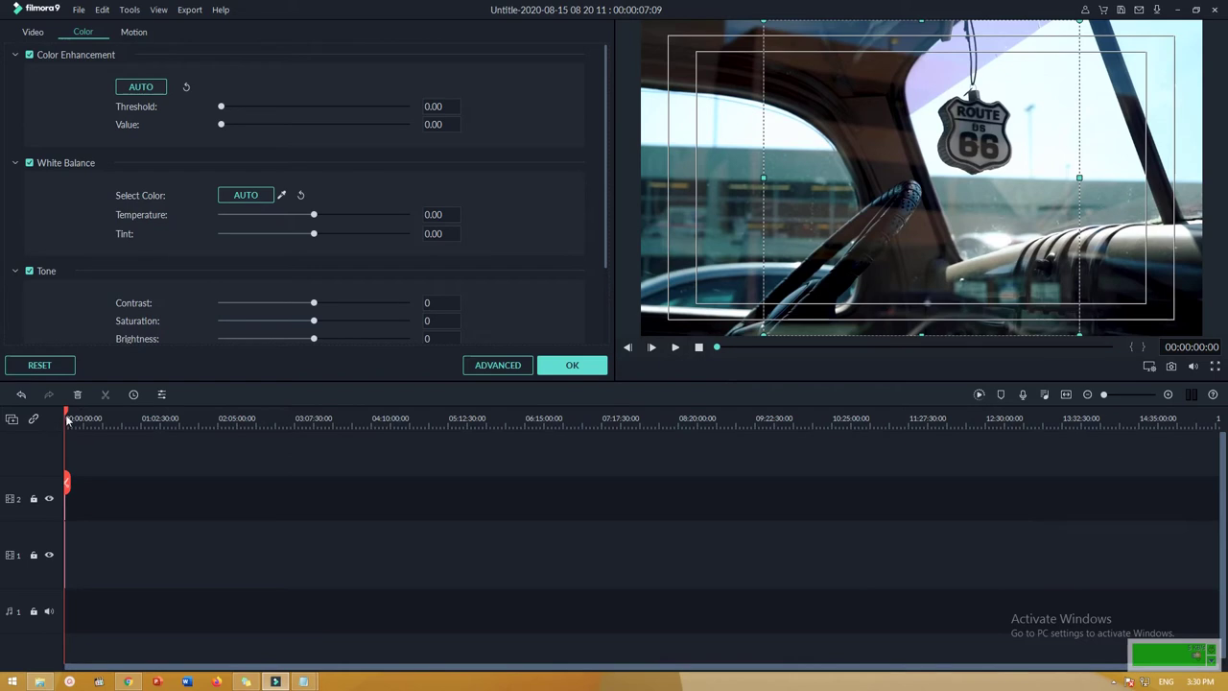
{"action": "scroll", "coordinate": [179, 429], "scroll_direction": "up", "scroll_amount": 5}
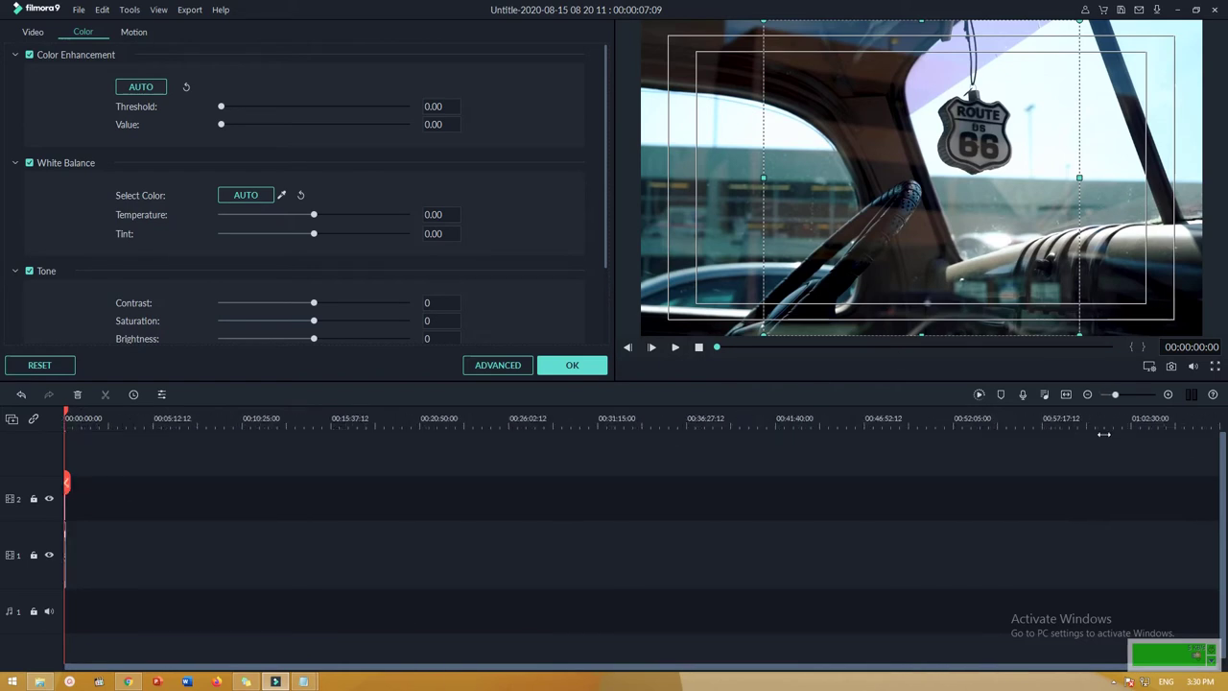
{"action": "left_click", "coordinate": [1066, 394]}
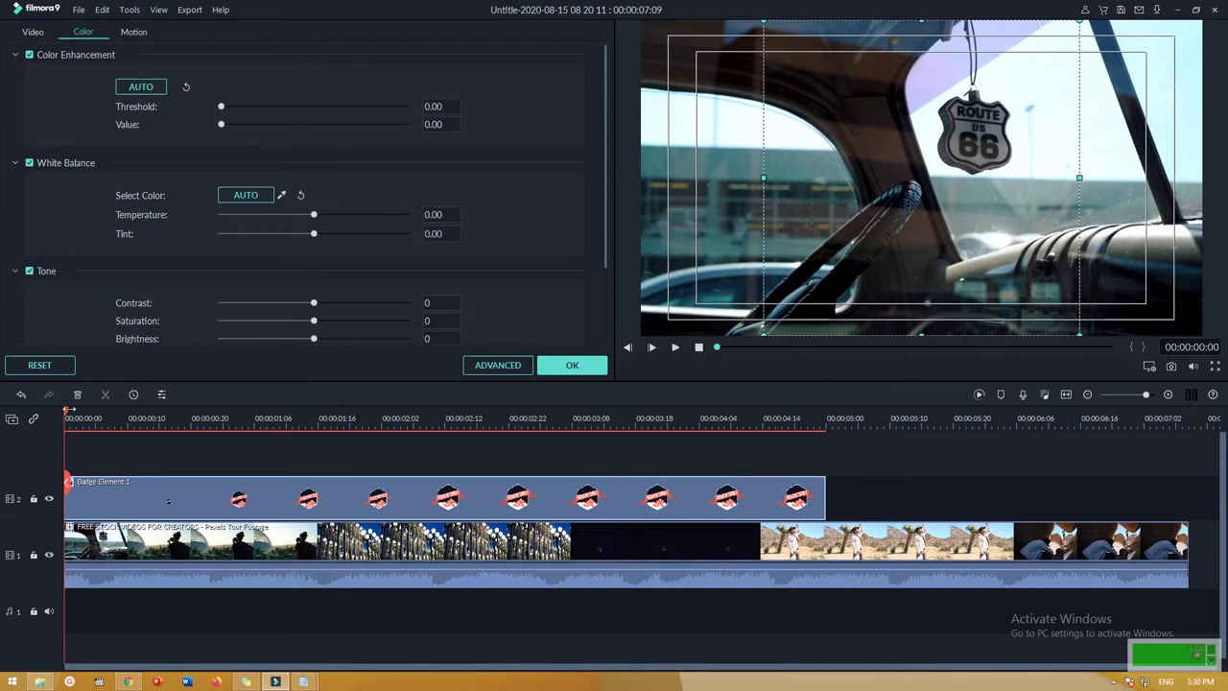
{"action": "left_click_drag", "start_coordinate": [67, 436], "coordinate": [443, 439]}
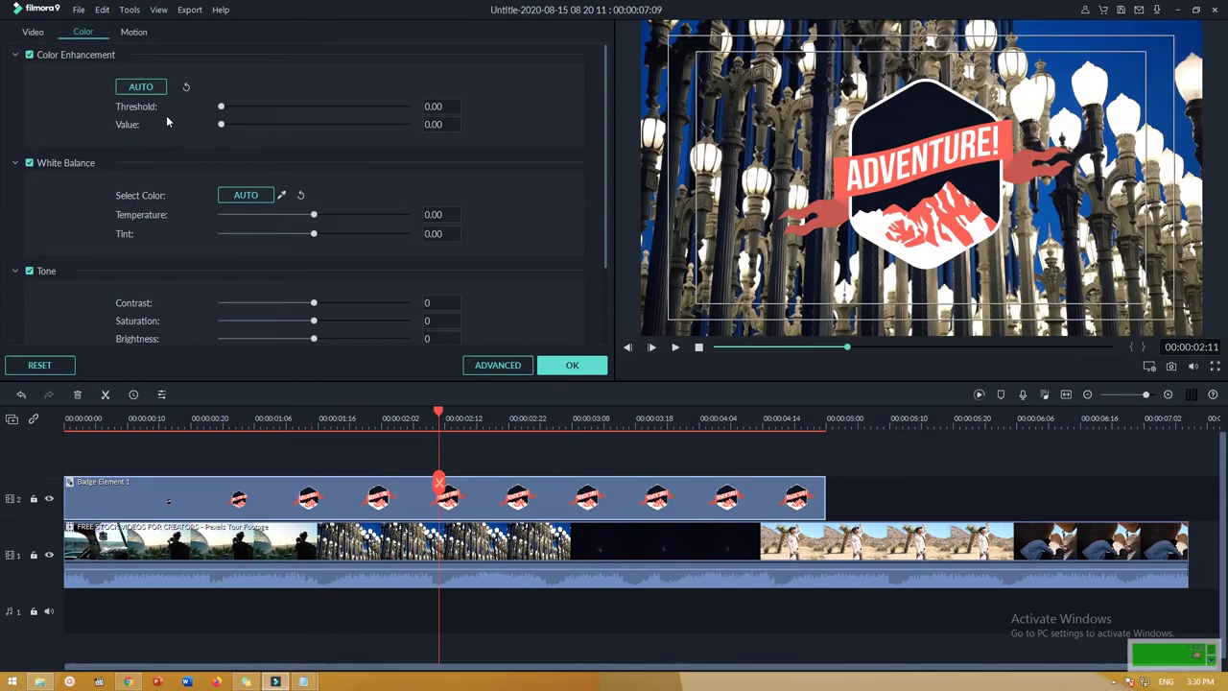
Apply automatic Color Enhancement to the badge, with threshold 5.00 and value 50.00.
{"action": "left_click_drag", "start_coordinate": [222, 107], "coordinate": [174, 128]}
{"action": "left_click", "coordinate": [141, 87]}
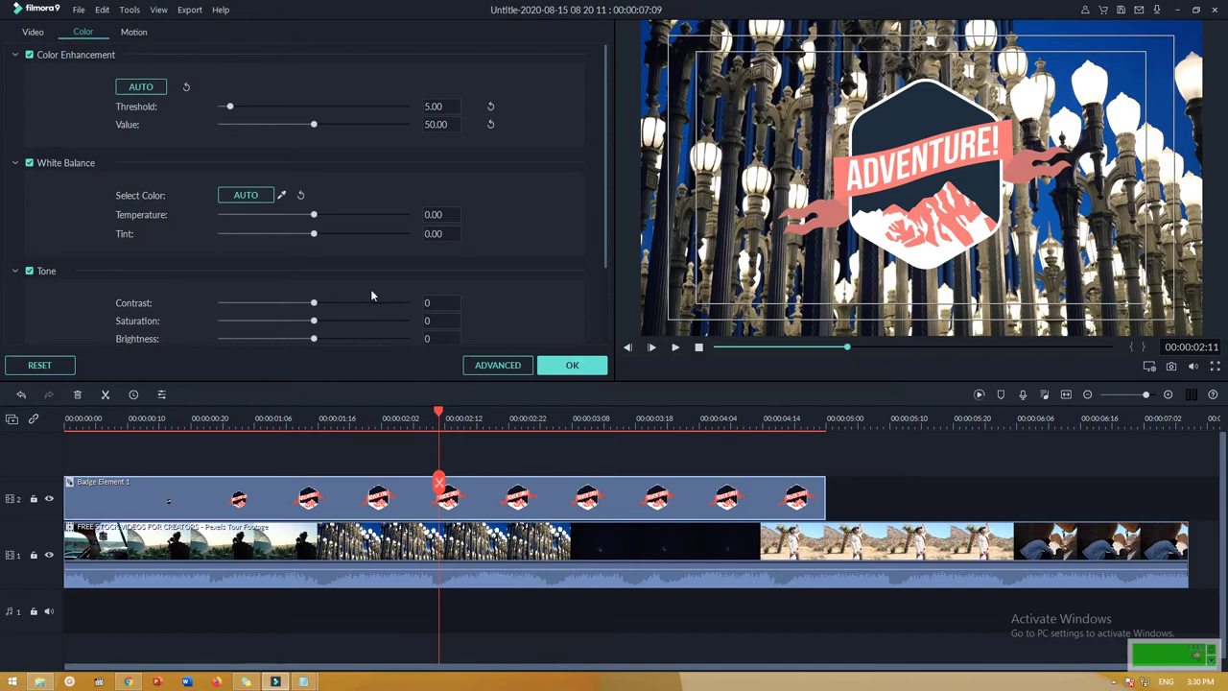
{"action": "scroll", "coordinate": [372, 294], "scroll_direction": "down", "scroll_amount": 2}
{"action": "mouse_move", "coordinate": [314, 205]}
{"action": "left_mouse_down"}
{"action": "mouse_move", "coordinate": [332, 204]}
{"action": "mouse_move", "coordinate": [297, 205]}
{"action": "mouse_move", "coordinate": [337, 204]}
{"action": "mouse_move", "coordinate": [315, 205]}
{"action": "mouse_move", "coordinate": [313, 226]}
{"action": "left_mouse_up"}
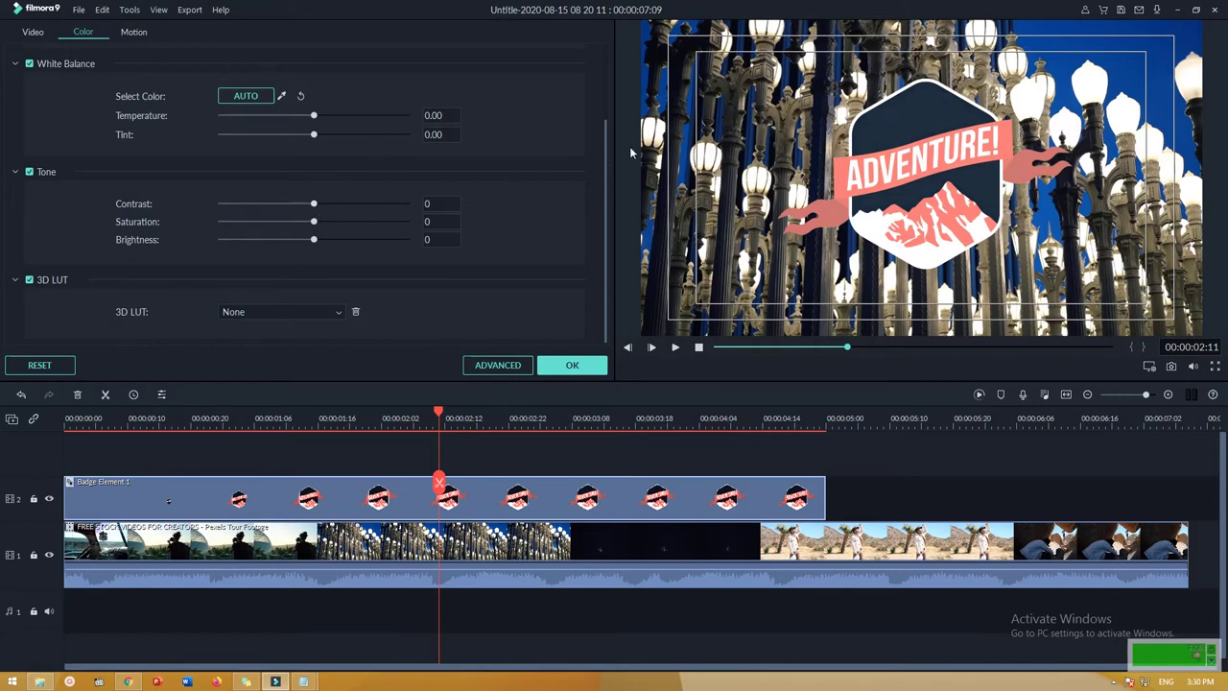
{"action": "scroll", "coordinate": [122, 69], "scroll_direction": "up", "scroll_amount": 2}
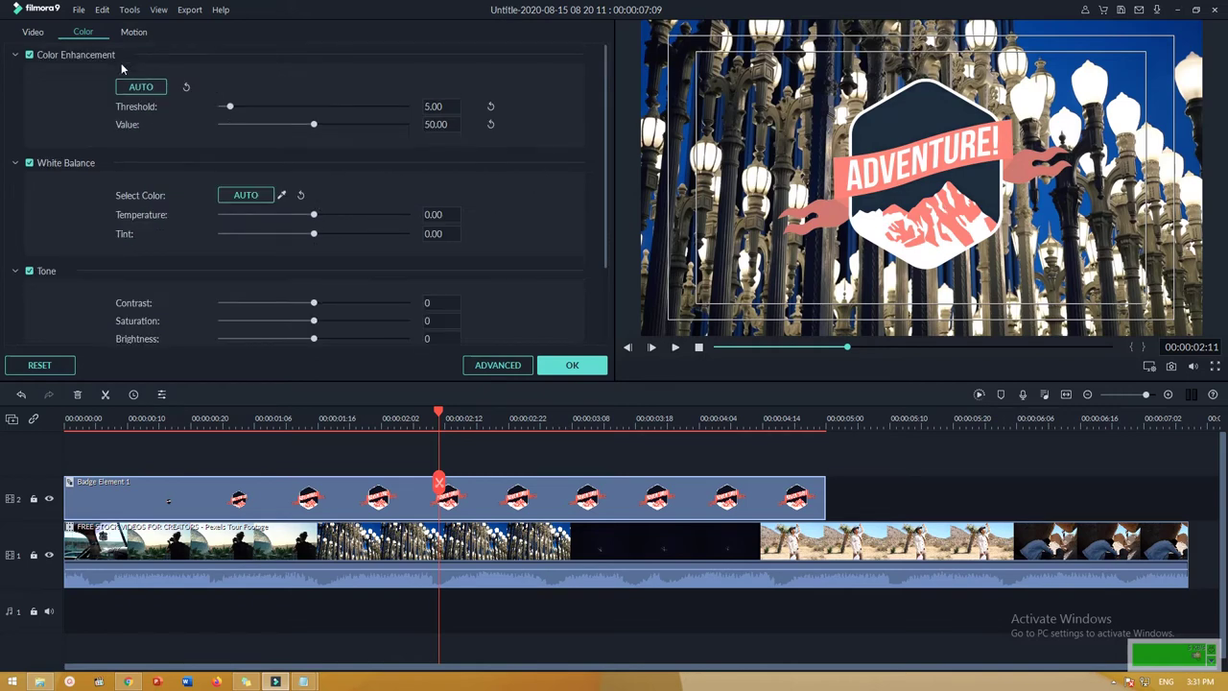
Apply the "Zoom in to the top" motion animation to the badge.
{"action": "left_click", "coordinate": [133, 32]}
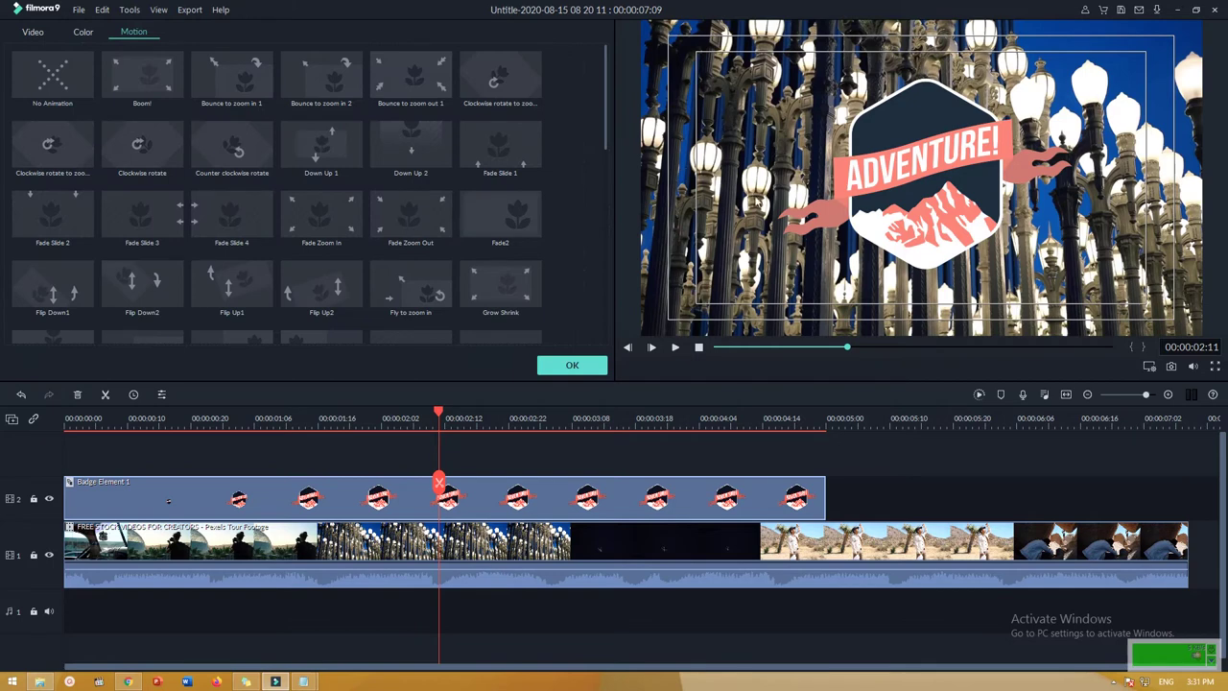
{"action": "left_click_drag", "start_coordinate": [608, 120], "coordinate": [610, 265]}
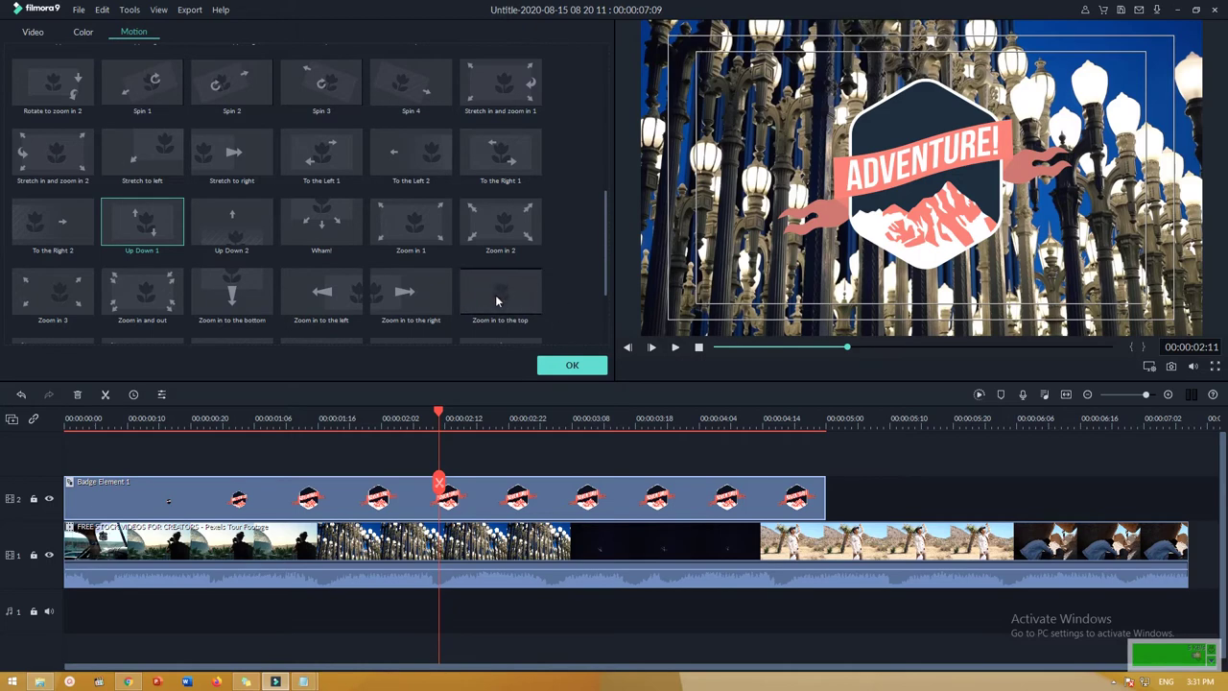
{"action": "scroll", "coordinate": [524, 285], "scroll_direction": "down", "scroll_amount": 3}
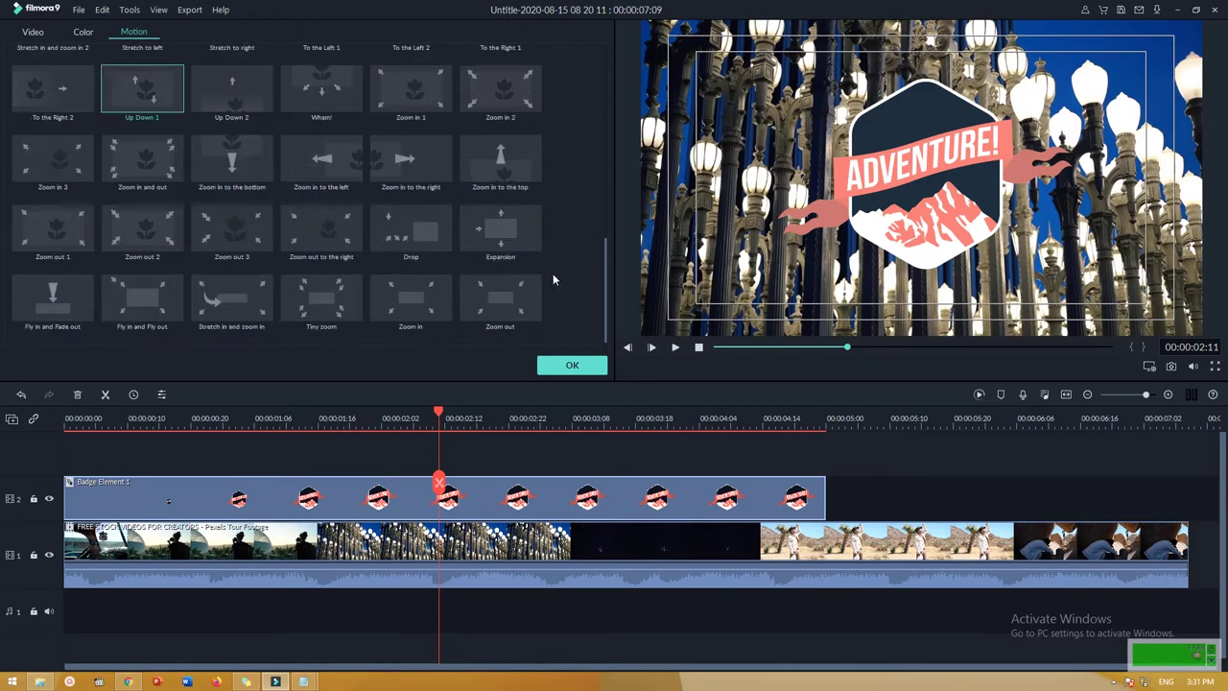
{"action": "double_click", "coordinate": [506, 165]}
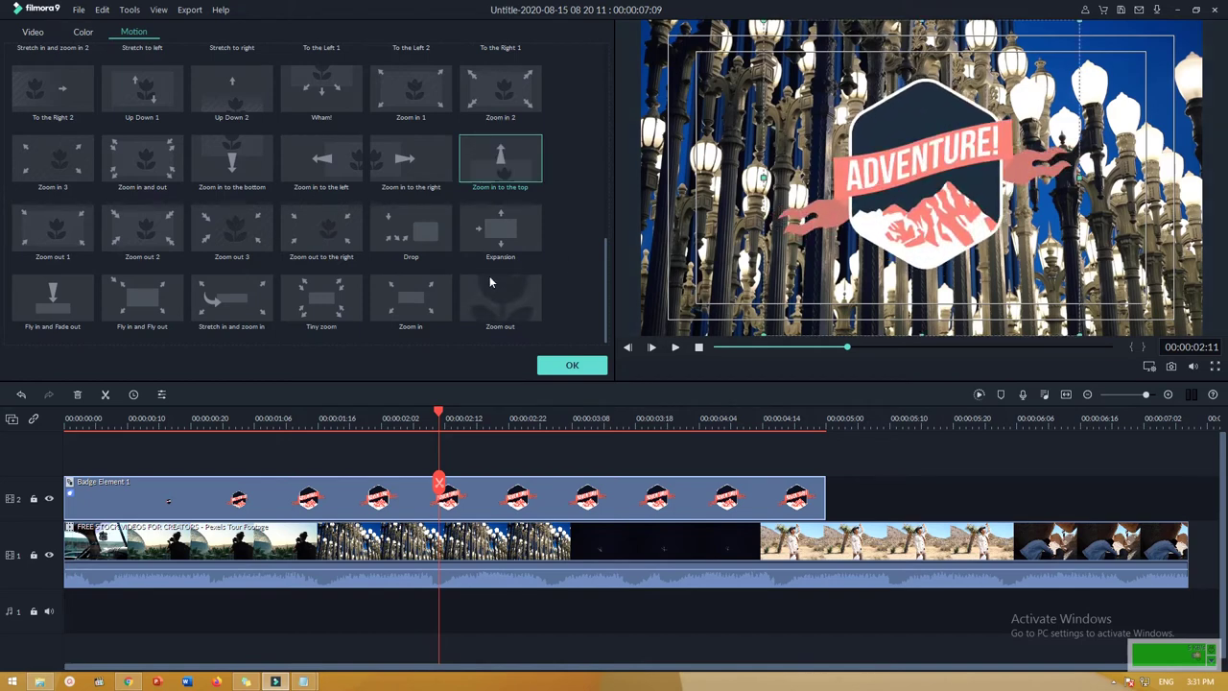
Select the "Down Up 1" motion for the badge and accept the badge's edits.
{"action": "scroll", "coordinate": [296, 232], "scroll_direction": "up", "scroll_amount": 10}
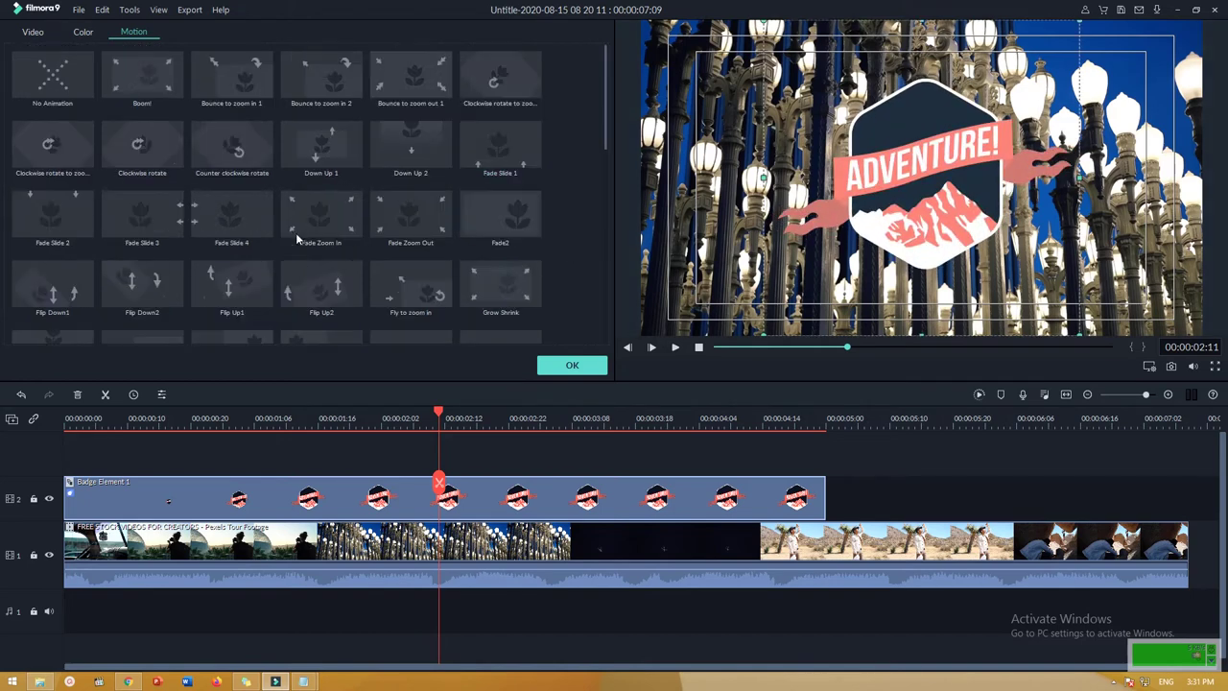
{"action": "left_click", "coordinate": [311, 144]}
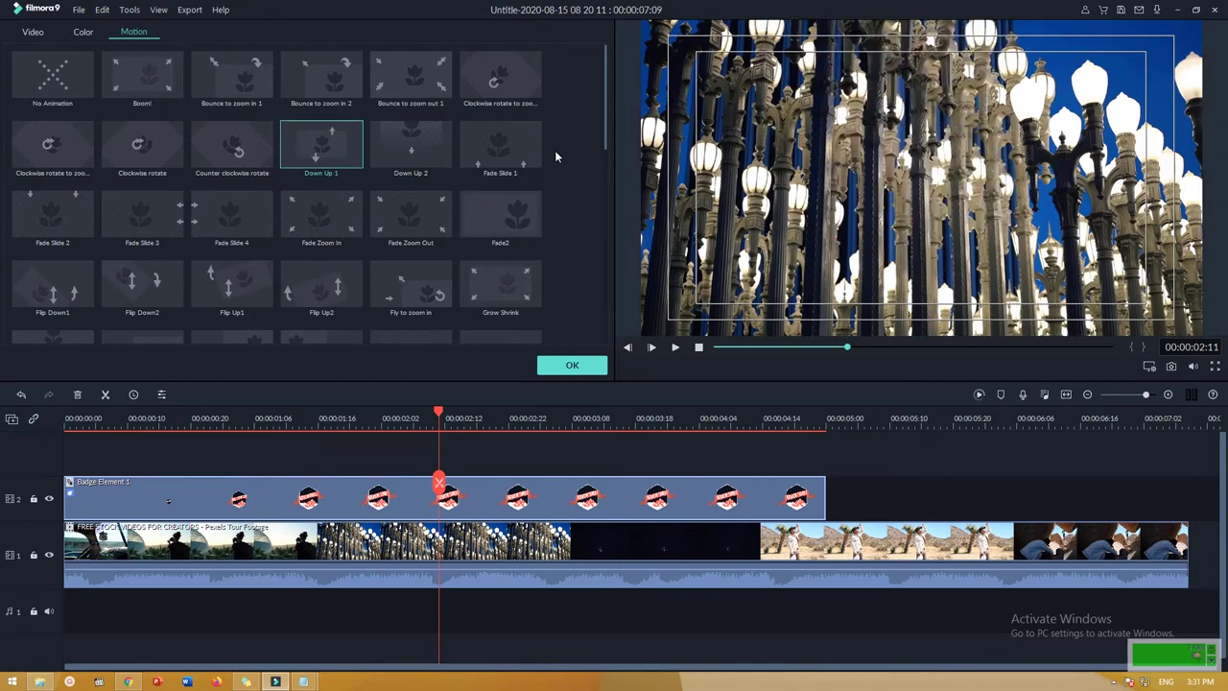
{"action": "left_click", "coordinate": [572, 365]}
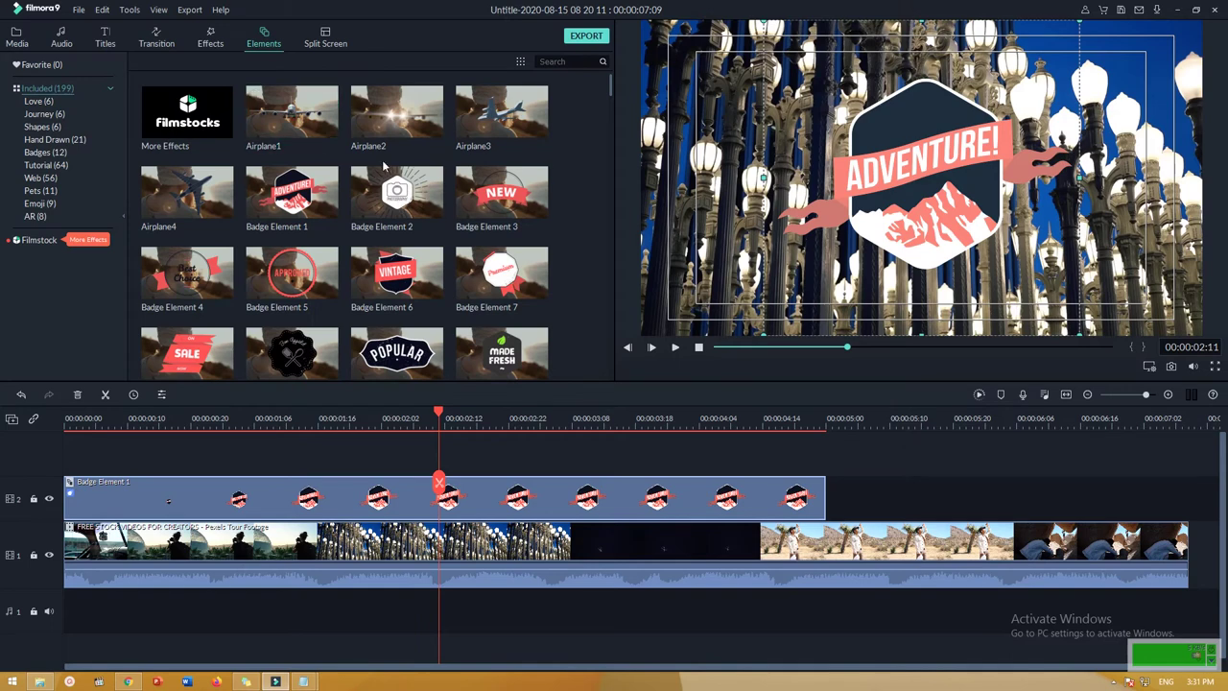
Browse the Love, Journey, Shapes, Hand Drawn and Badges element categories.
{"action": "scroll", "coordinate": [393, 178], "scroll_direction": "down", "scroll_amount": 5}
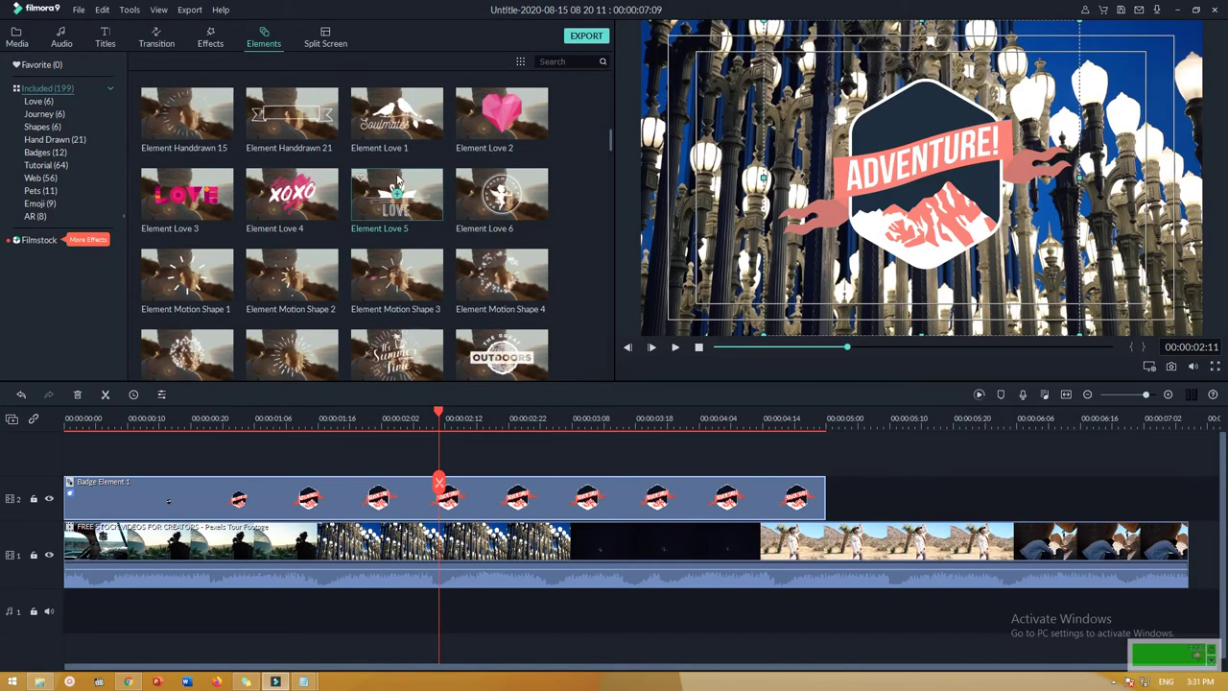
{"action": "left_click", "coordinate": [38, 102]}
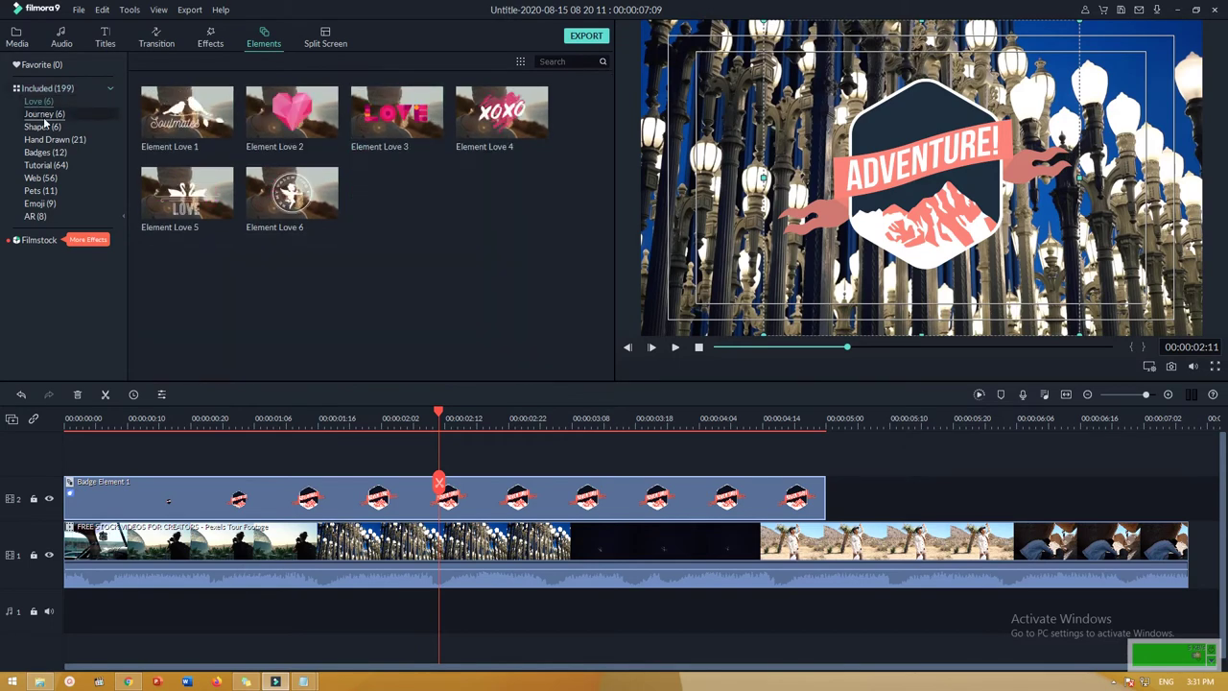
{"action": "left_click", "coordinate": [43, 114]}
{"action": "left_click", "coordinate": [43, 127]}
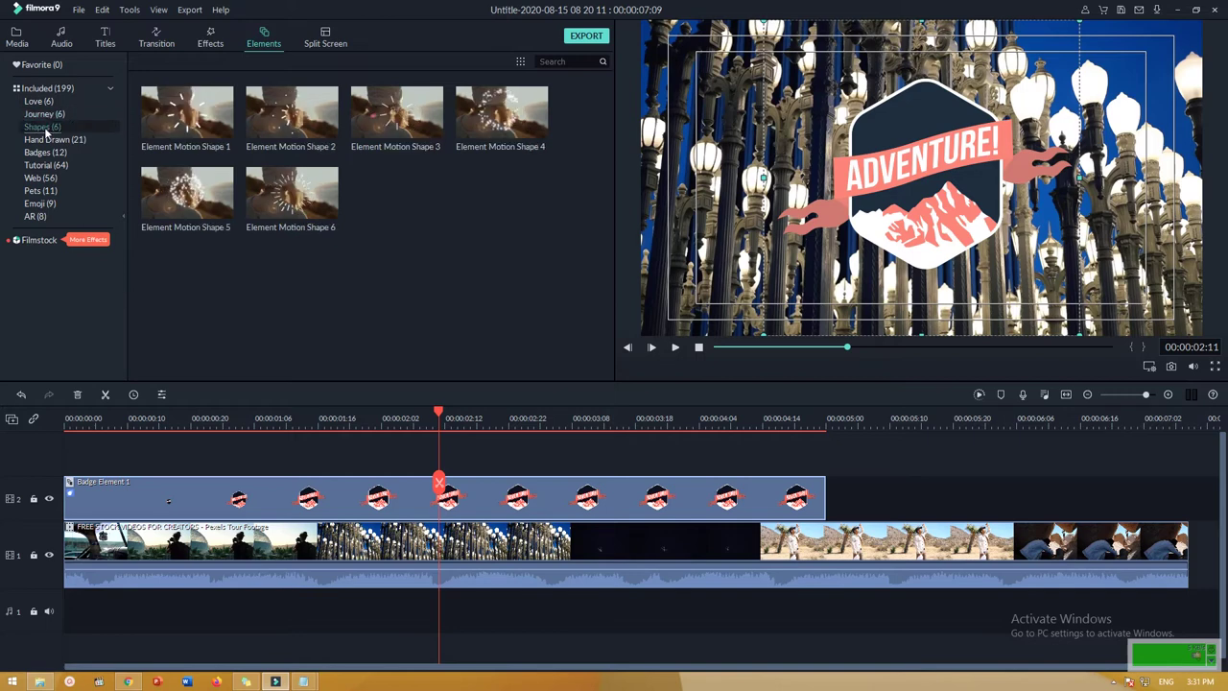
{"action": "left_click", "coordinate": [48, 140]}
{"action": "scroll", "coordinate": [432, 222], "scroll_direction": "down", "scroll_amount": 3}
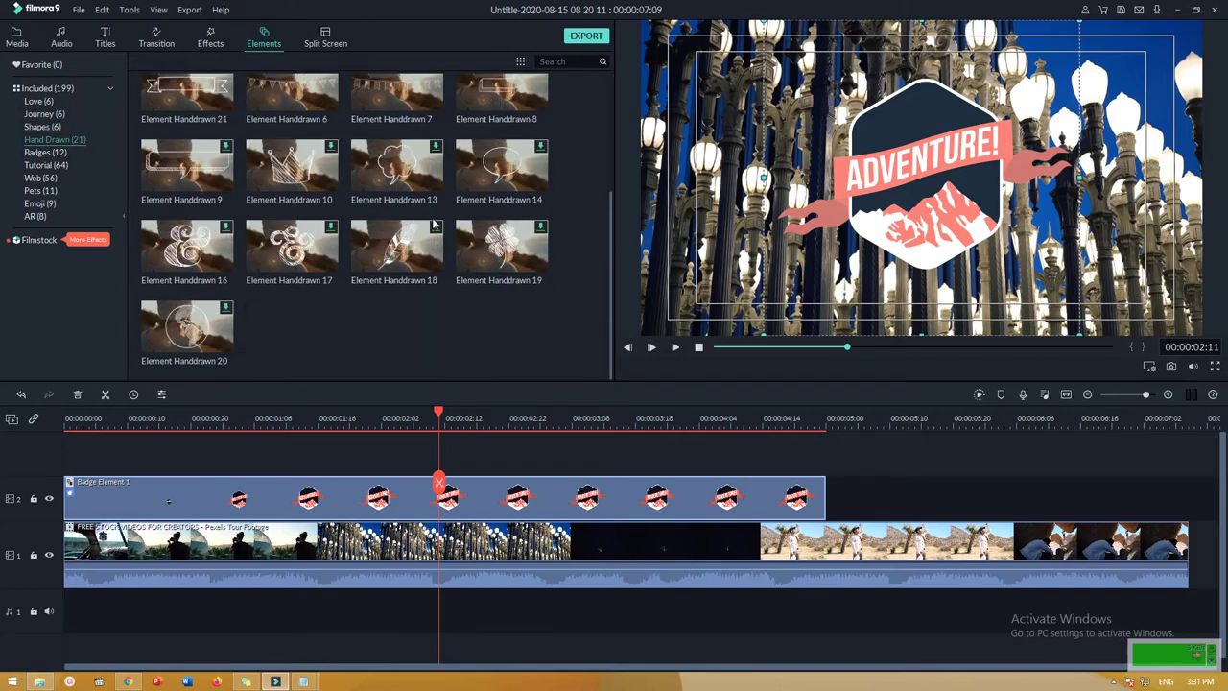
{"action": "scroll", "coordinate": [433, 223], "scroll_direction": "up", "scroll_amount": 1}
{"action": "left_click", "coordinate": [55, 155]}
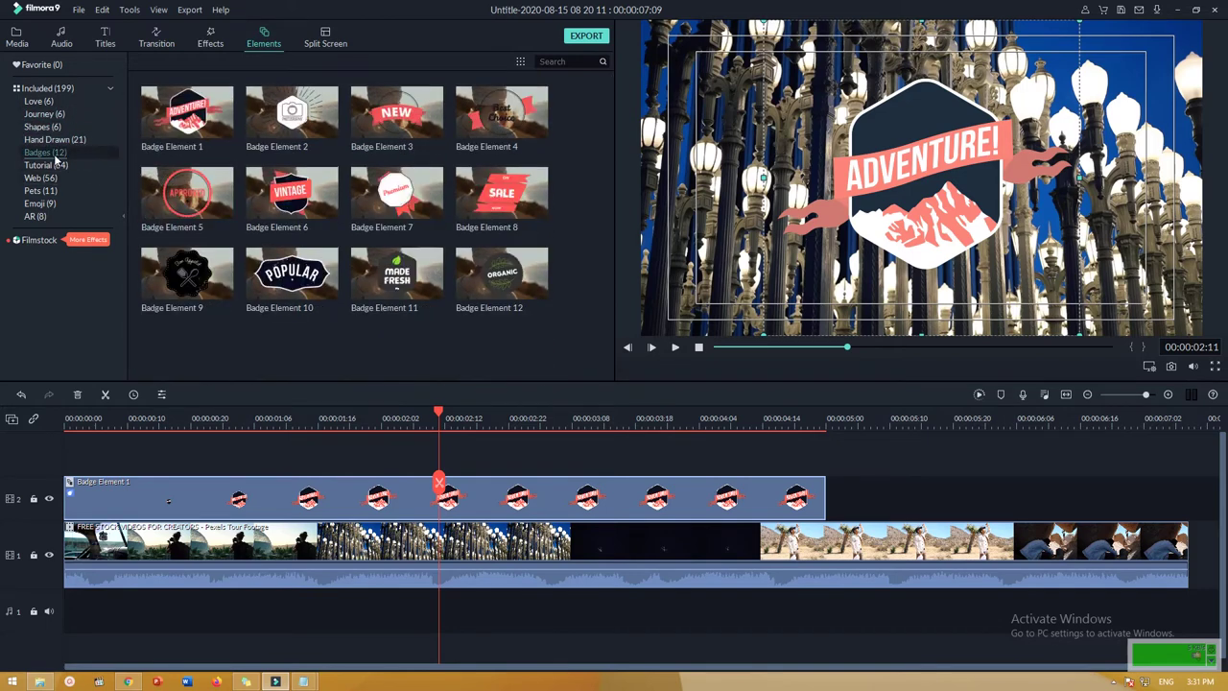
Examine the Tutorial, Web, Pets, Emoji and AR element categories, previewing Tutorial Element Black 26.
{"action": "left_click", "coordinate": [44, 165]}
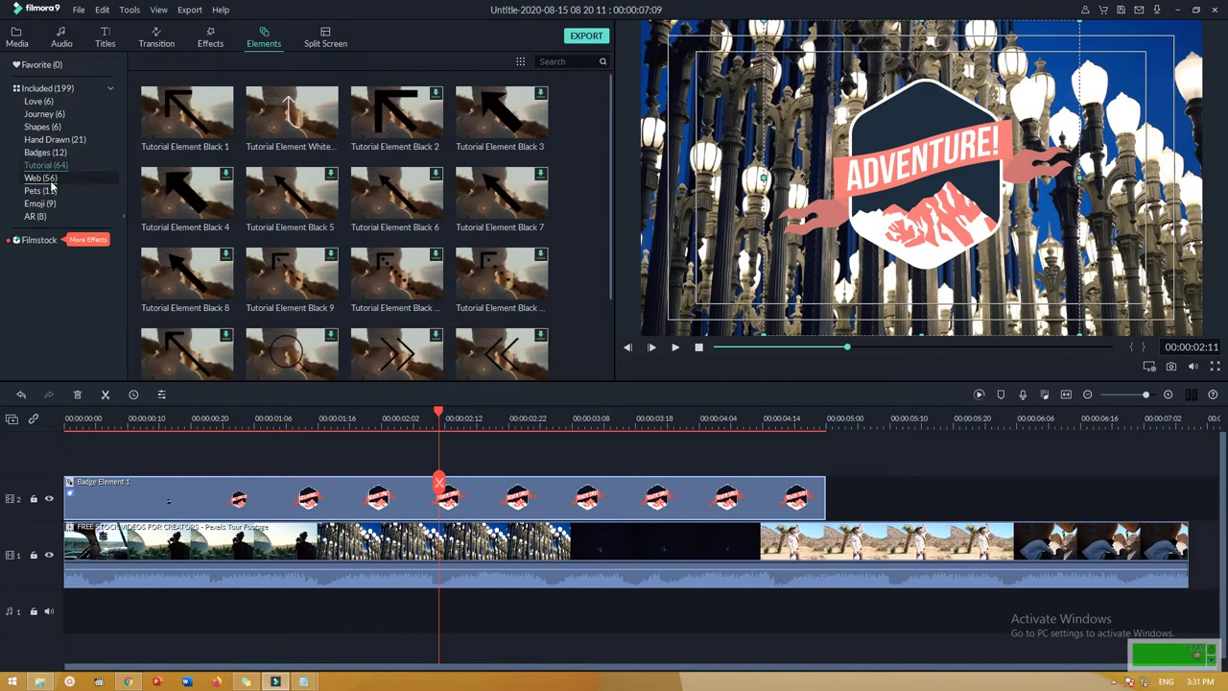
{"action": "scroll", "coordinate": [451, 206], "scroll_direction": "down", "scroll_amount": 3}
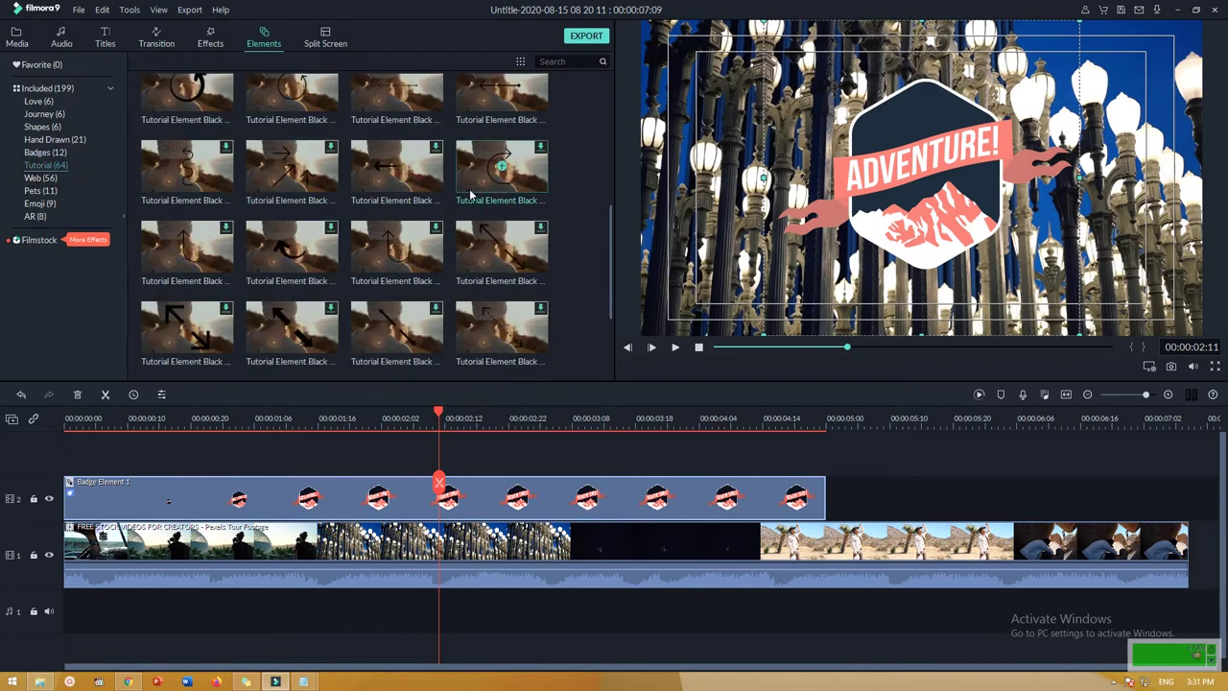
{"action": "left_click", "coordinate": [410, 248]}
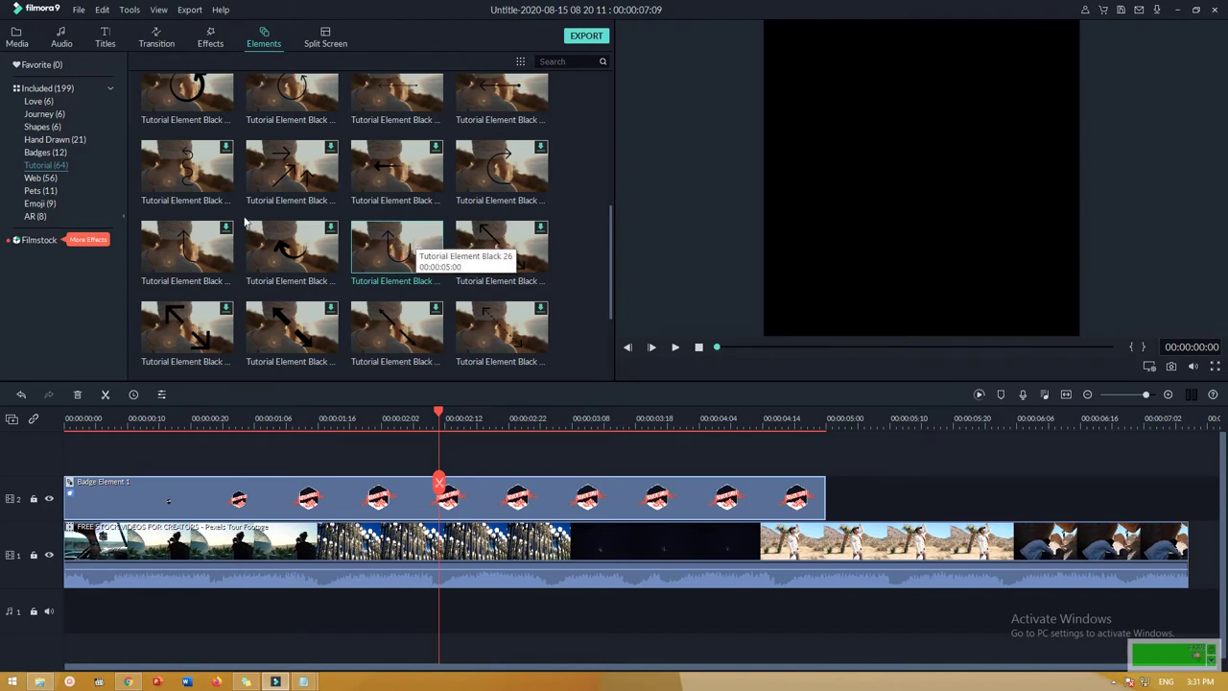
{"action": "left_click", "coordinate": [41, 180]}
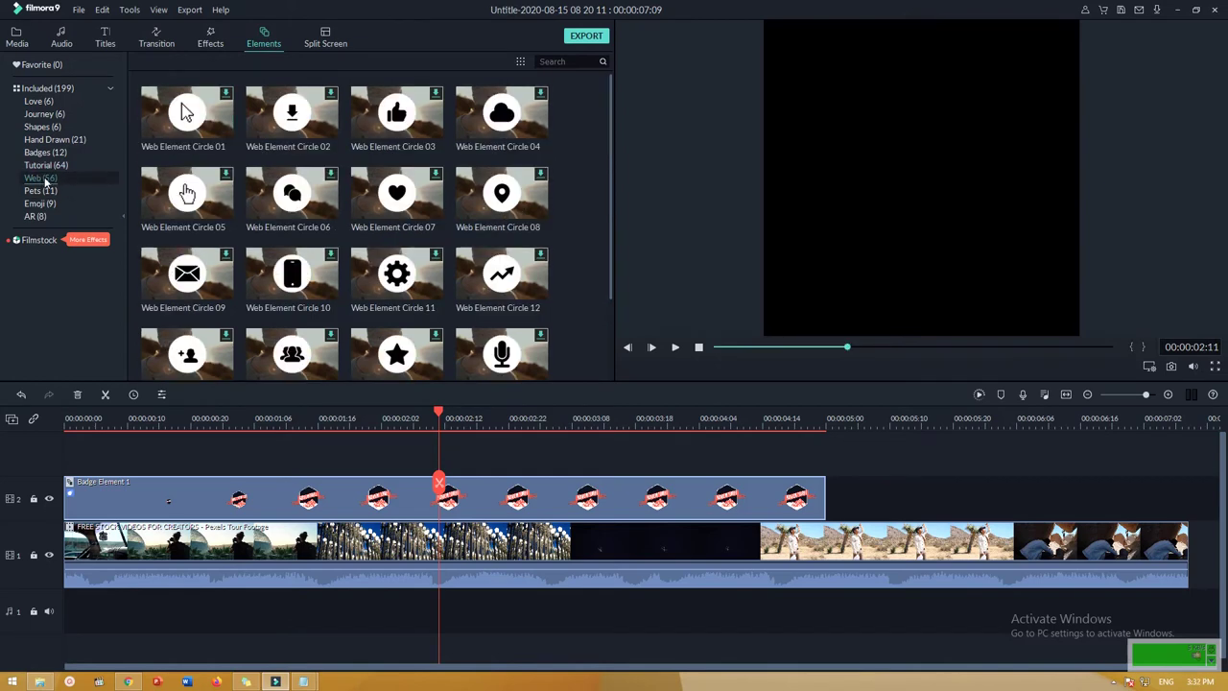
{"action": "scroll", "coordinate": [355, 187], "scroll_direction": "down", "scroll_amount": 5}
{"action": "scroll", "coordinate": [358, 185], "scroll_direction": "up", "scroll_amount": 6}
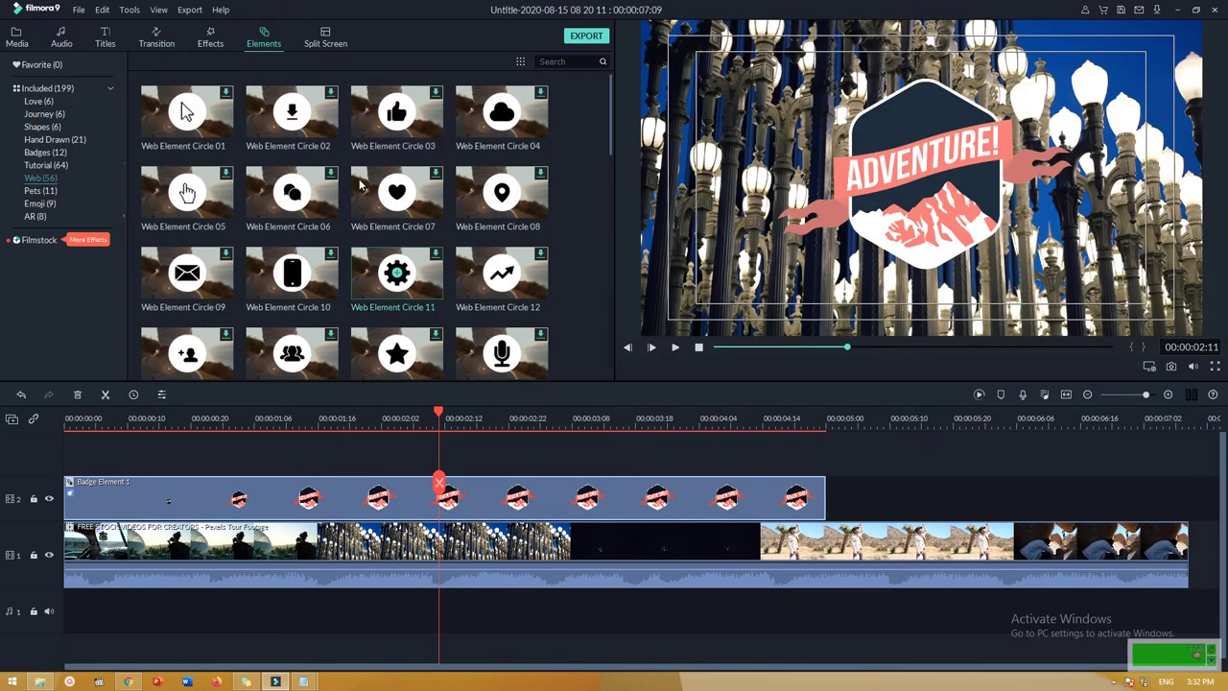
{"action": "left_click", "coordinate": [42, 193]}
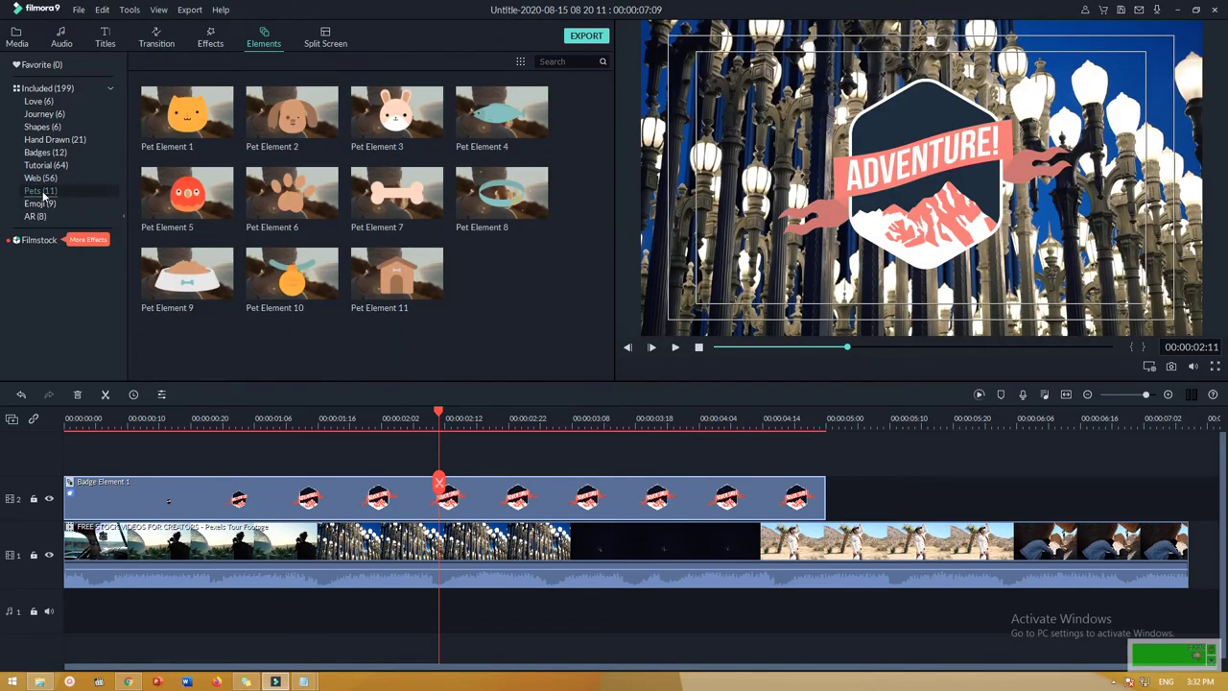
{"action": "left_click", "coordinate": [59, 205]}
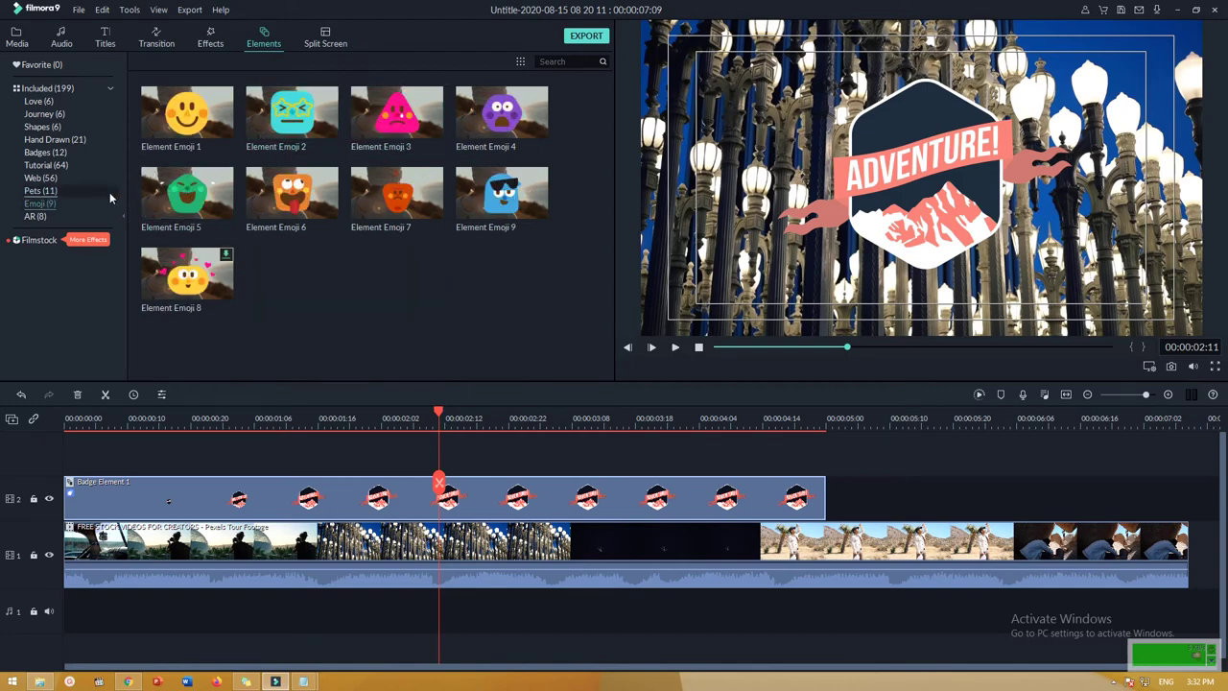
{"action": "left_click", "coordinate": [35, 216]}
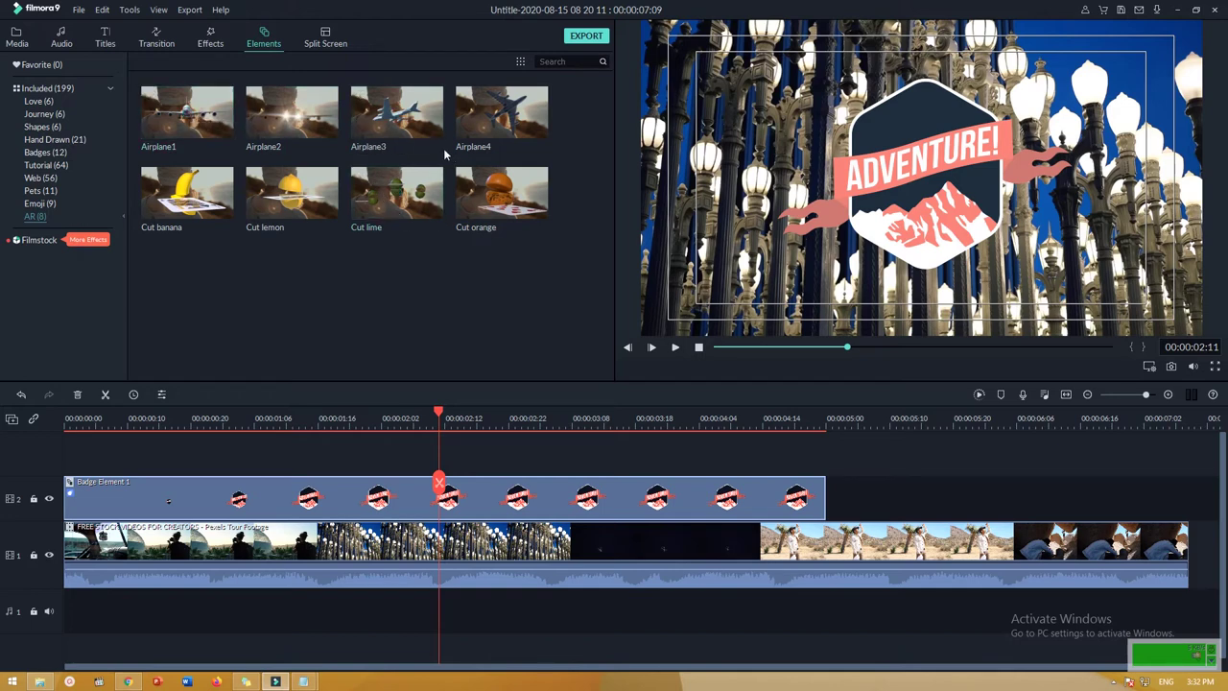
Add the AR element Airplane3 to the timeline and move the playhead to 00:00:06:10.
{"action": "left_click", "coordinate": [398, 113]}
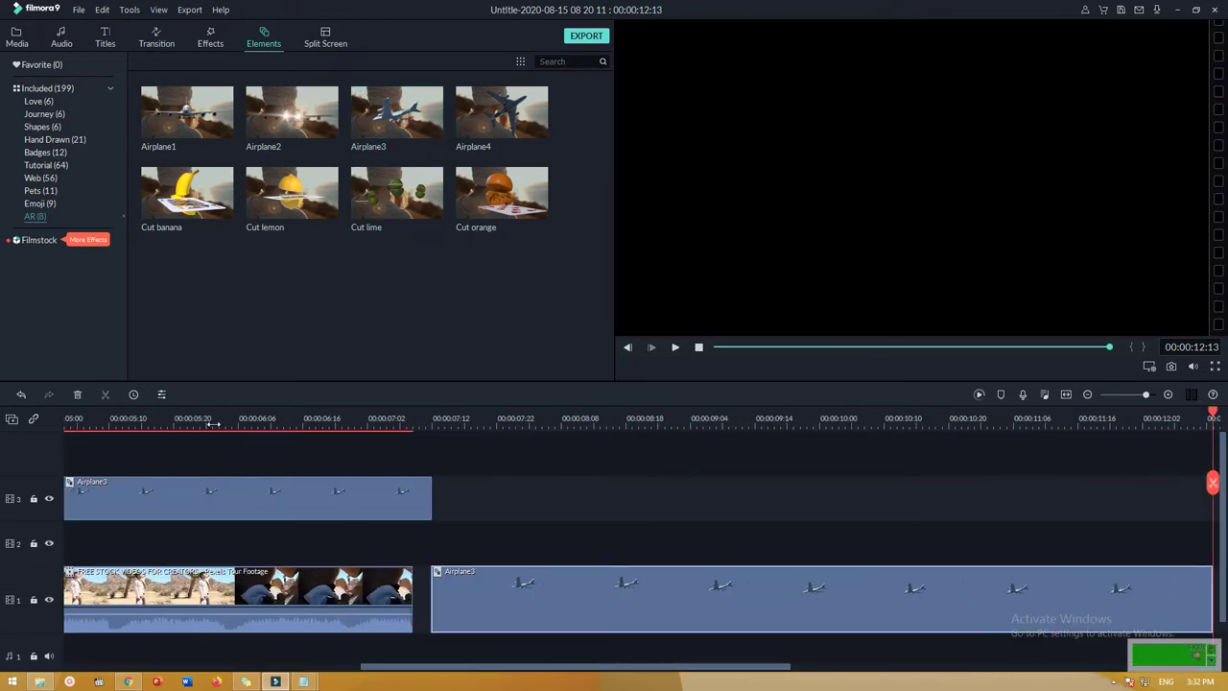
{"action": "left_click", "coordinate": [123, 412]}
{"action": "left_click_drag", "start_coordinate": [133, 410], "coordinate": [260, 428]}
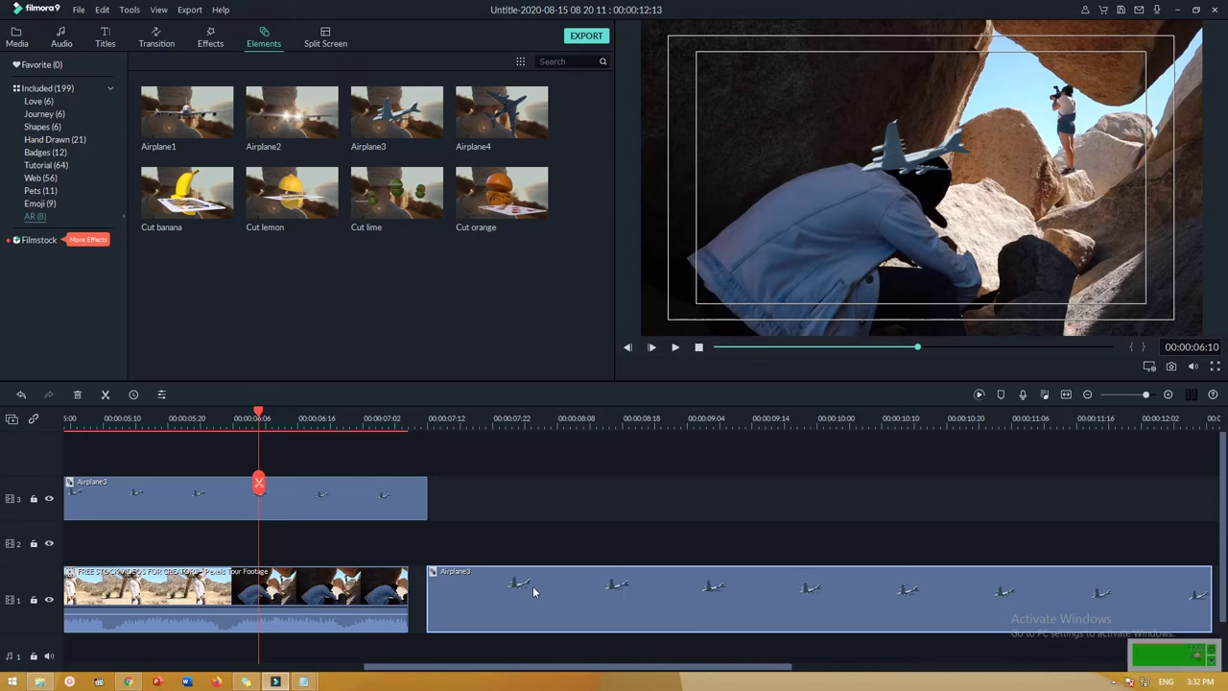
Delete the extra Airplane3 clip after the footage on track 1 and move the playhead to 00:00:06:20.
{"action": "key", "text": "Delete"}
{"action": "left_click", "coordinate": [325, 427]}
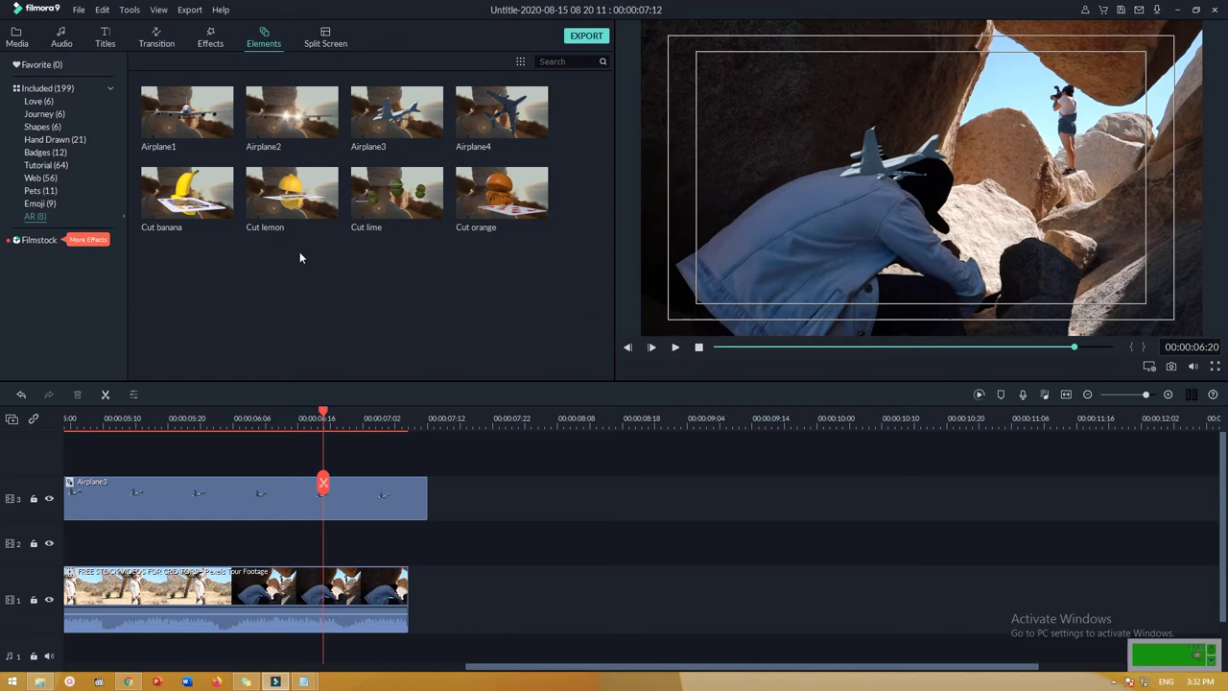
View the Filmstock page for more effects and return to the Love elements.
{"action": "left_click", "coordinate": [38, 240]}
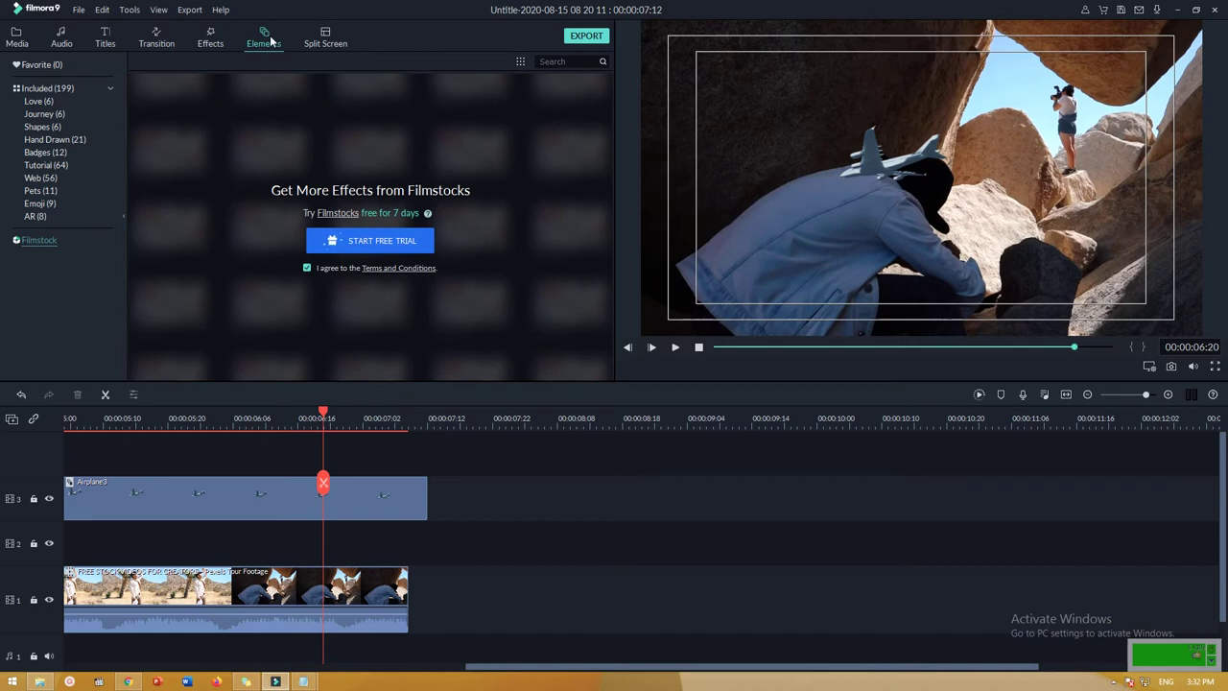
{"action": "left_click", "coordinate": [40, 102]}
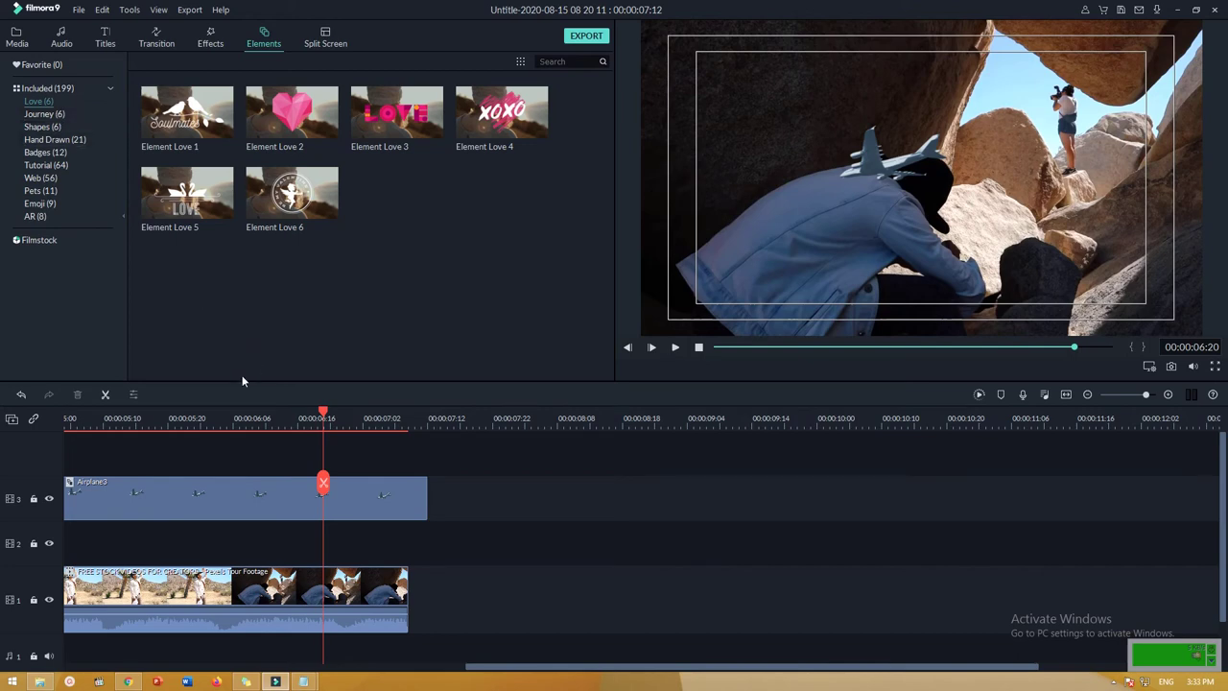
Delete the Airplane3 clip from track 3 and Badge Element 1 from track 2, leaving only the footage.
{"action": "left_click", "coordinate": [238, 502]}
{"action": "key", "text": "Delete"}
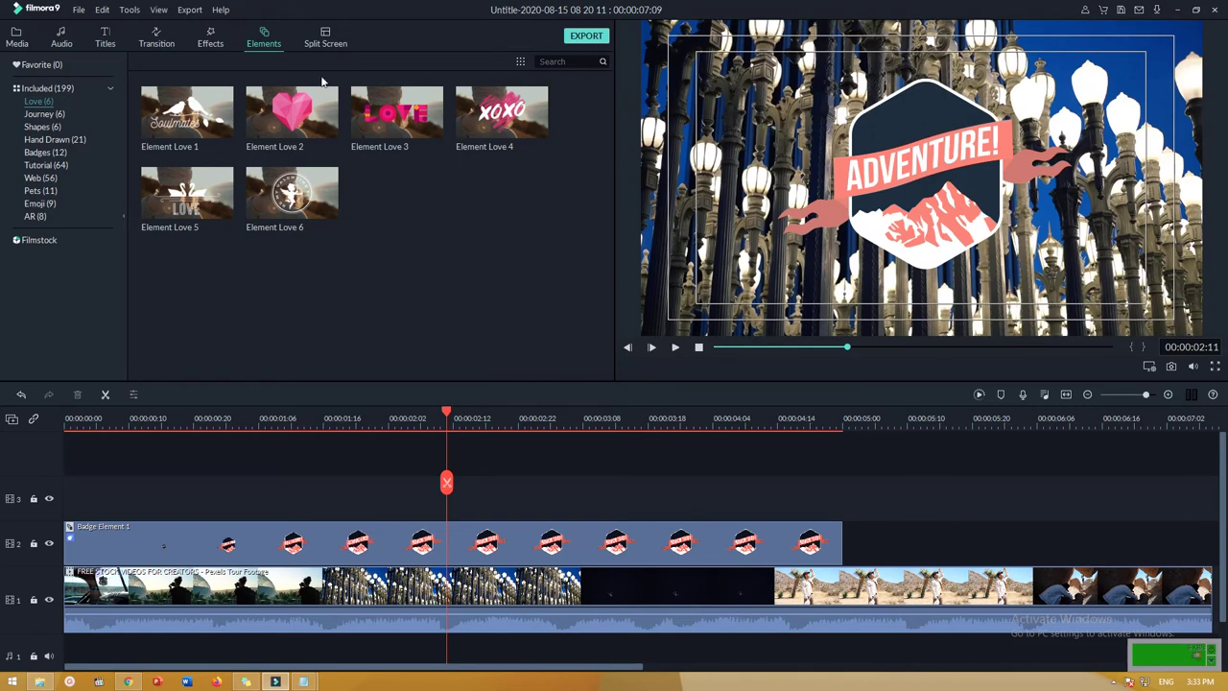
{"action": "left_click", "coordinate": [329, 38]}
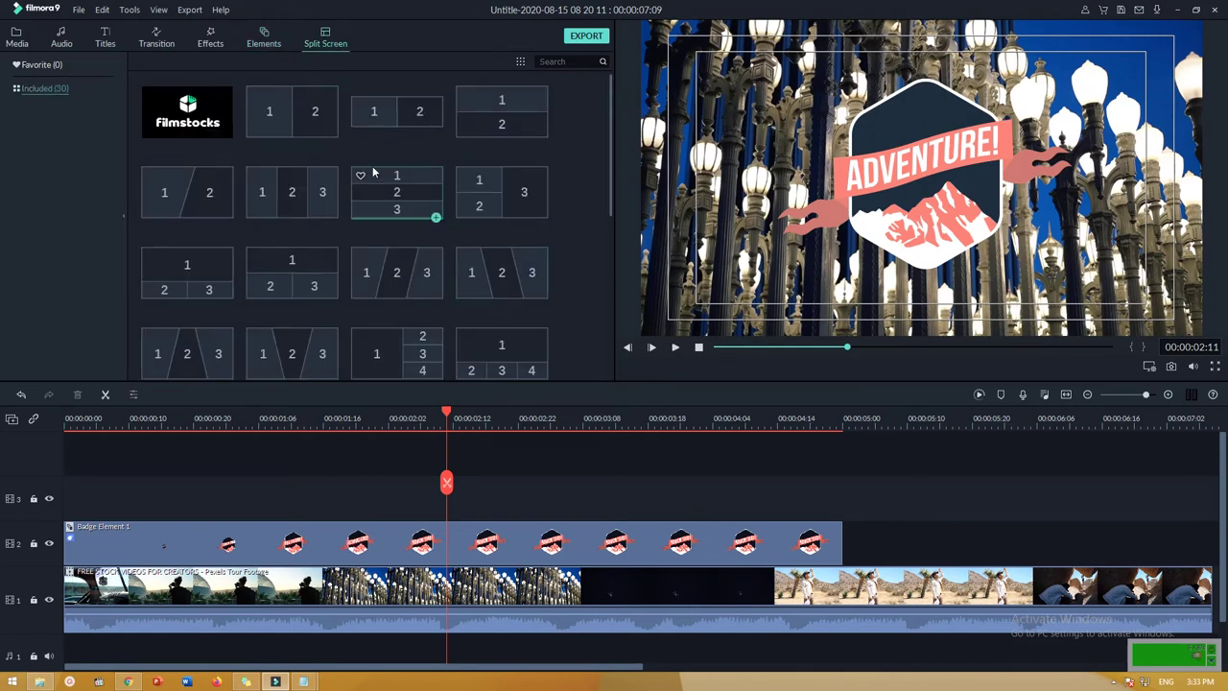
{"action": "left_click", "coordinate": [680, 541]}
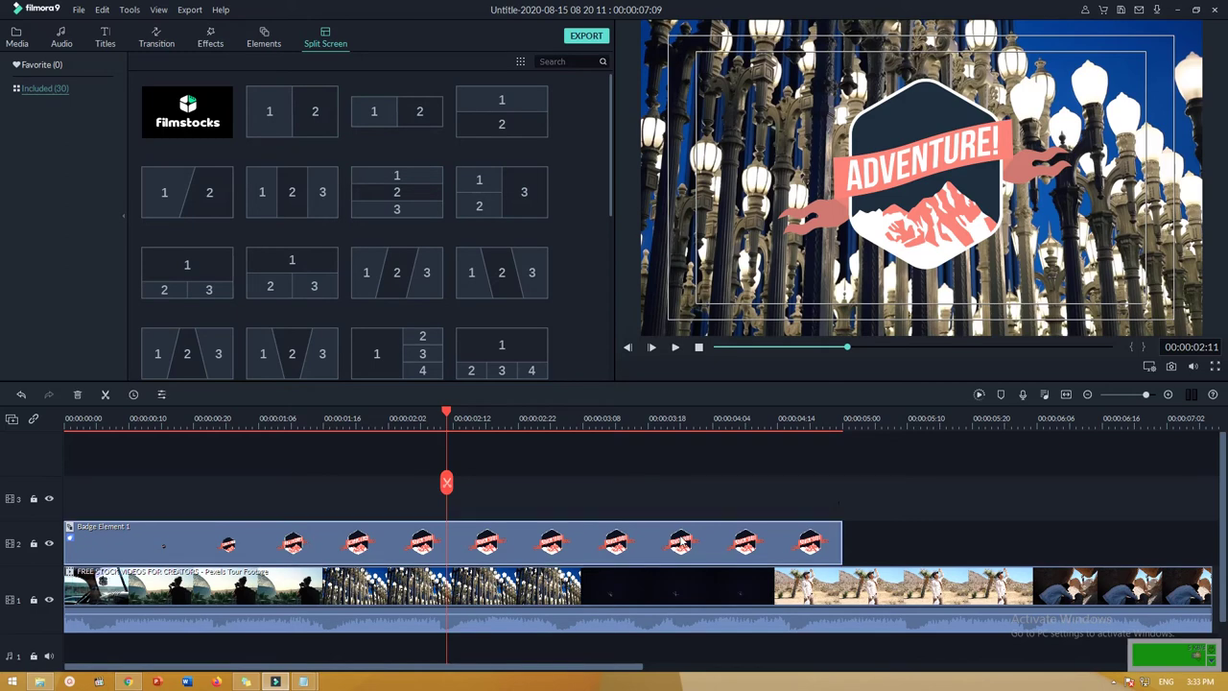
{"action": "key", "text": "Delete"}
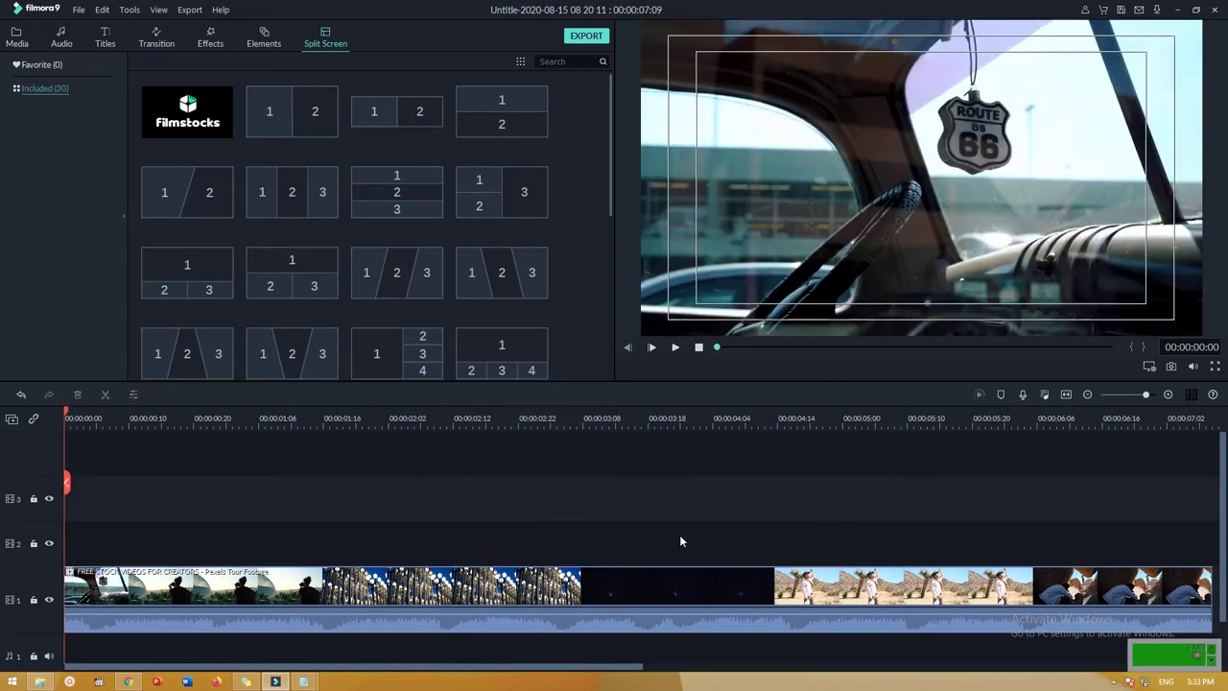
Play the footage from the start, then stop the preview.
{"action": "left_click", "coordinate": [674, 348]}
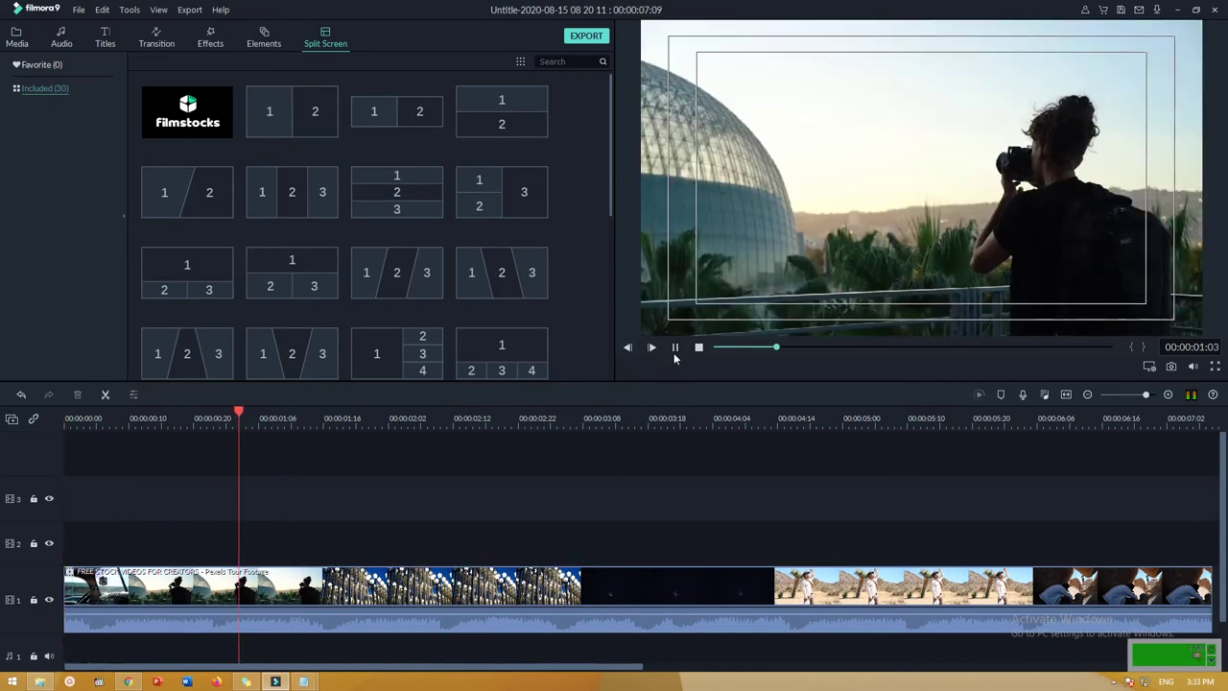
{"action": "left_click", "coordinate": [700, 349]}
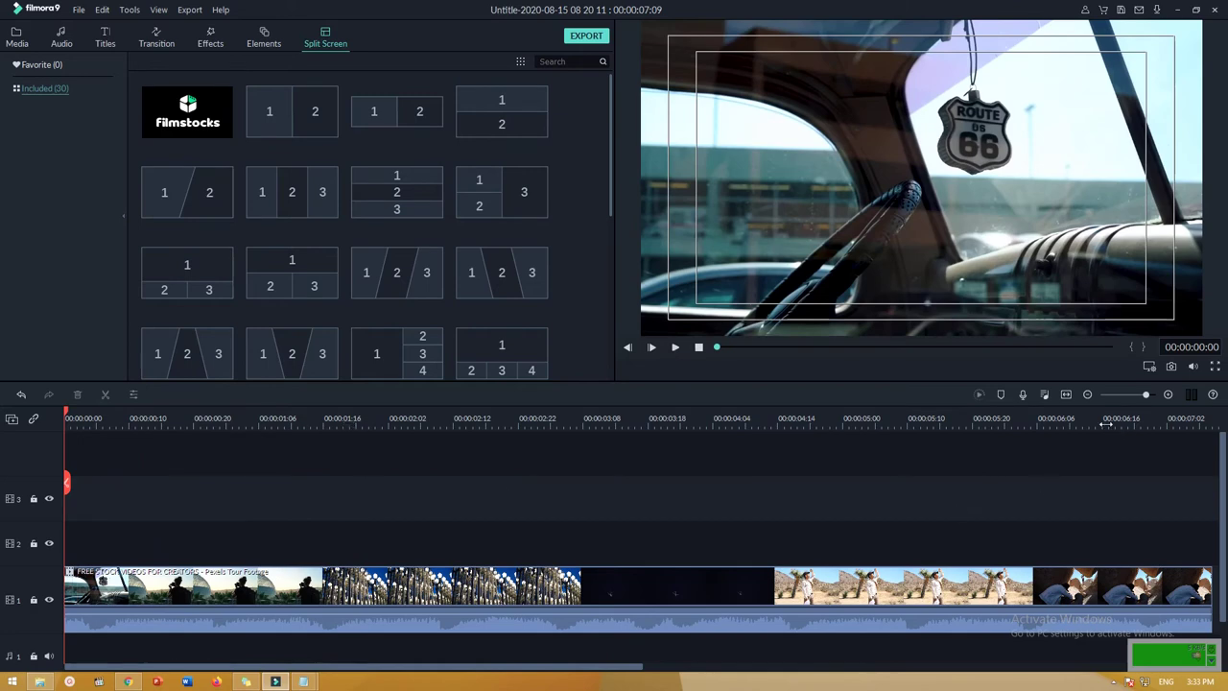
Insert the two-pane side-by-side Split Screen 1 template before the footage on track 1 and open its settings.
{"action": "left_click", "coordinate": [1068, 396]}
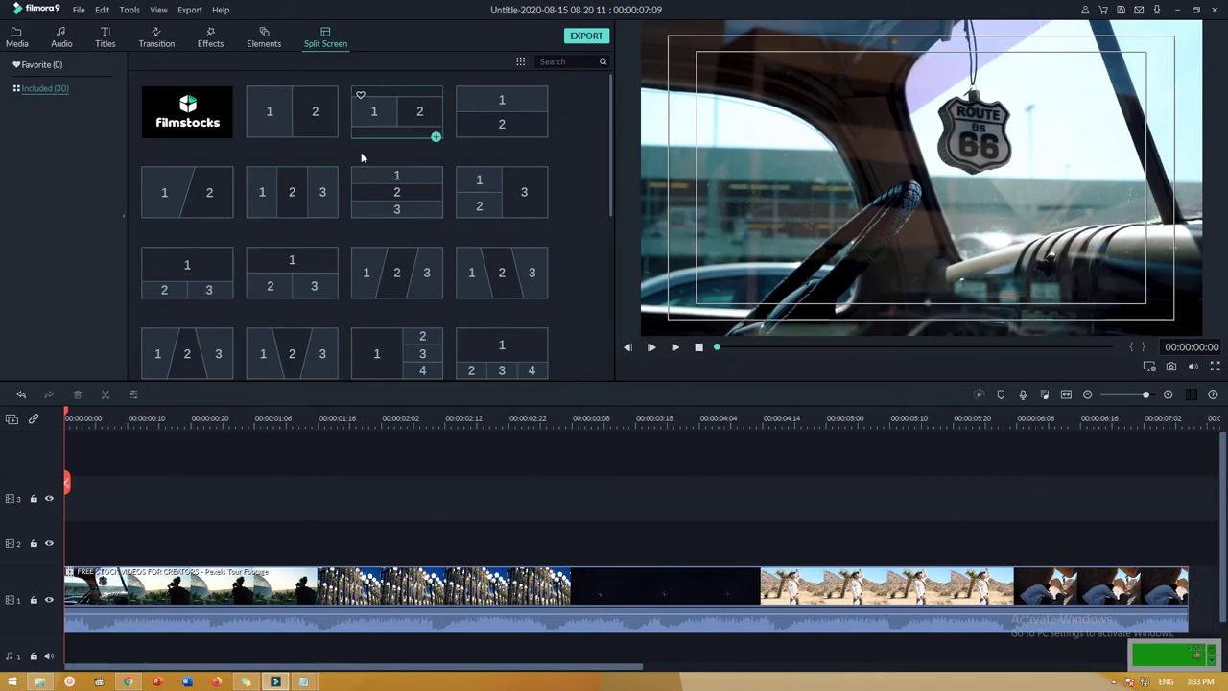
{"action": "left_click", "coordinate": [331, 139]}
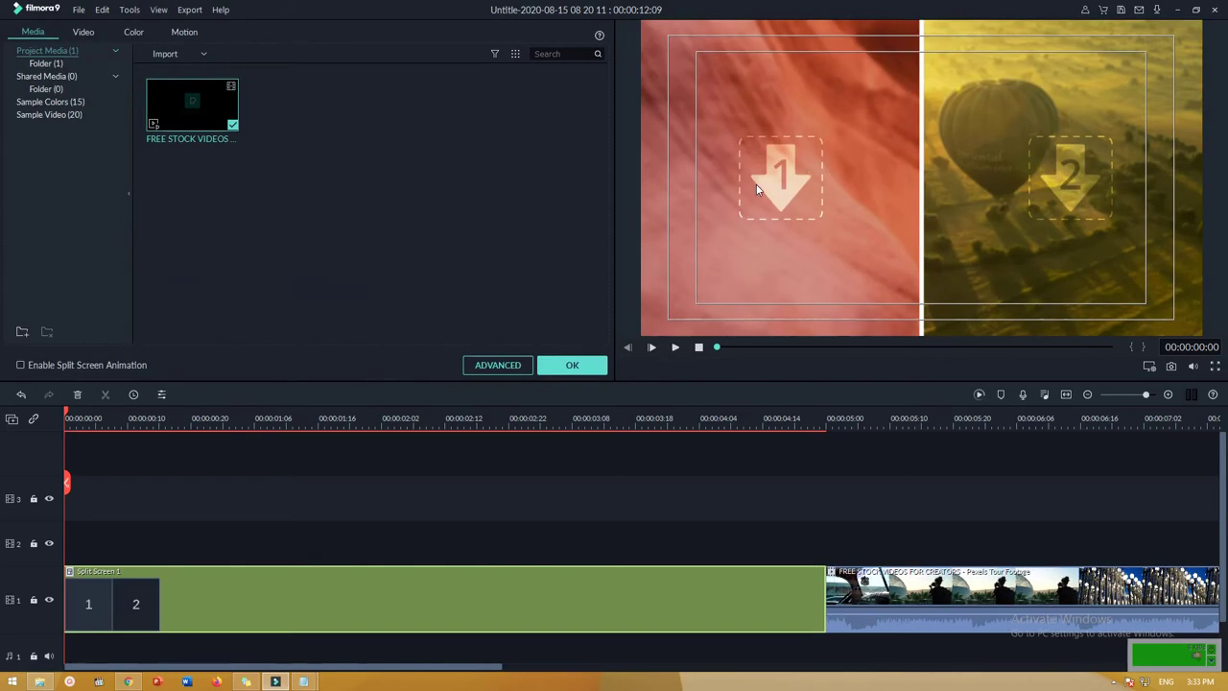
{"action": "left_click", "coordinate": [759, 186]}
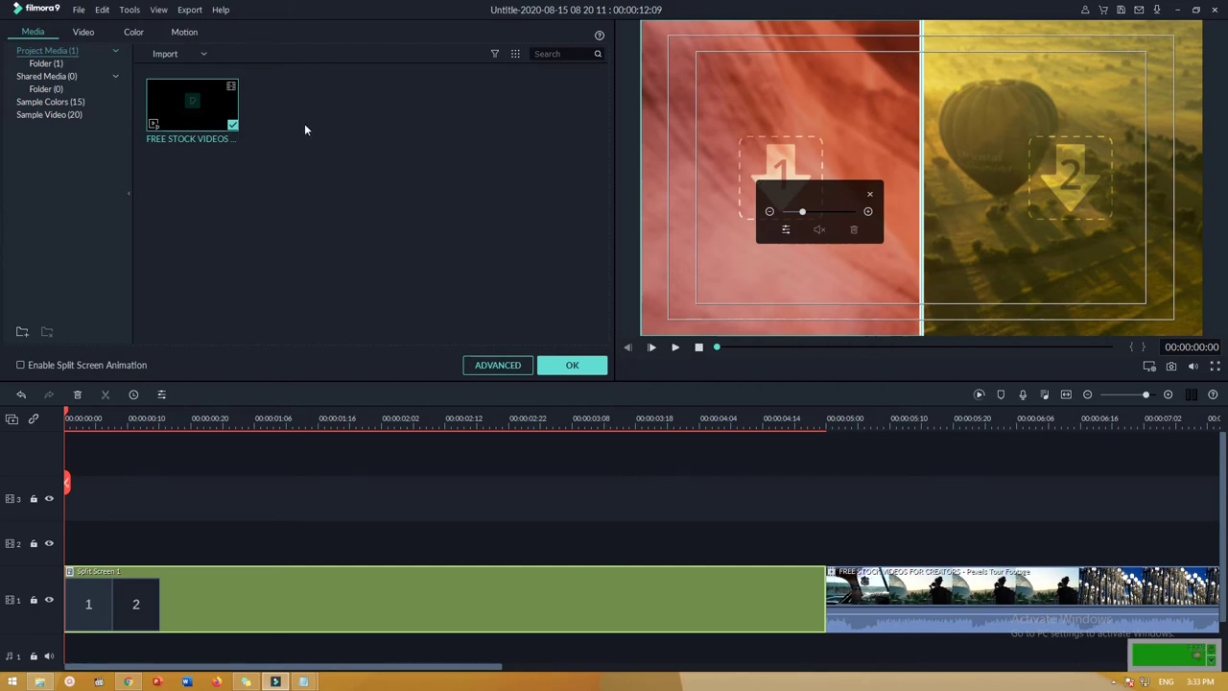
Place the FREE STOCK VIDEOS clip in pane 1 of the split screen.
{"action": "mouse_move", "coordinate": [195, 109]}
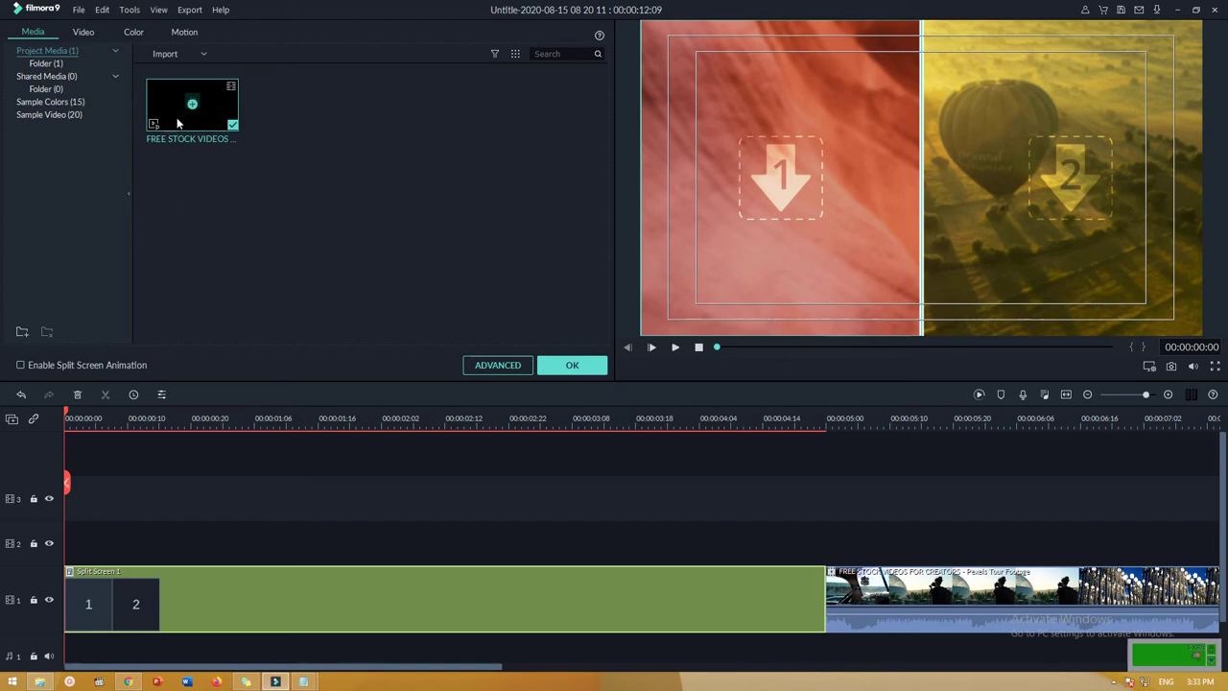
{"action": "left_click_drag", "start_coordinate": [176, 117], "coordinate": [87, 612]}
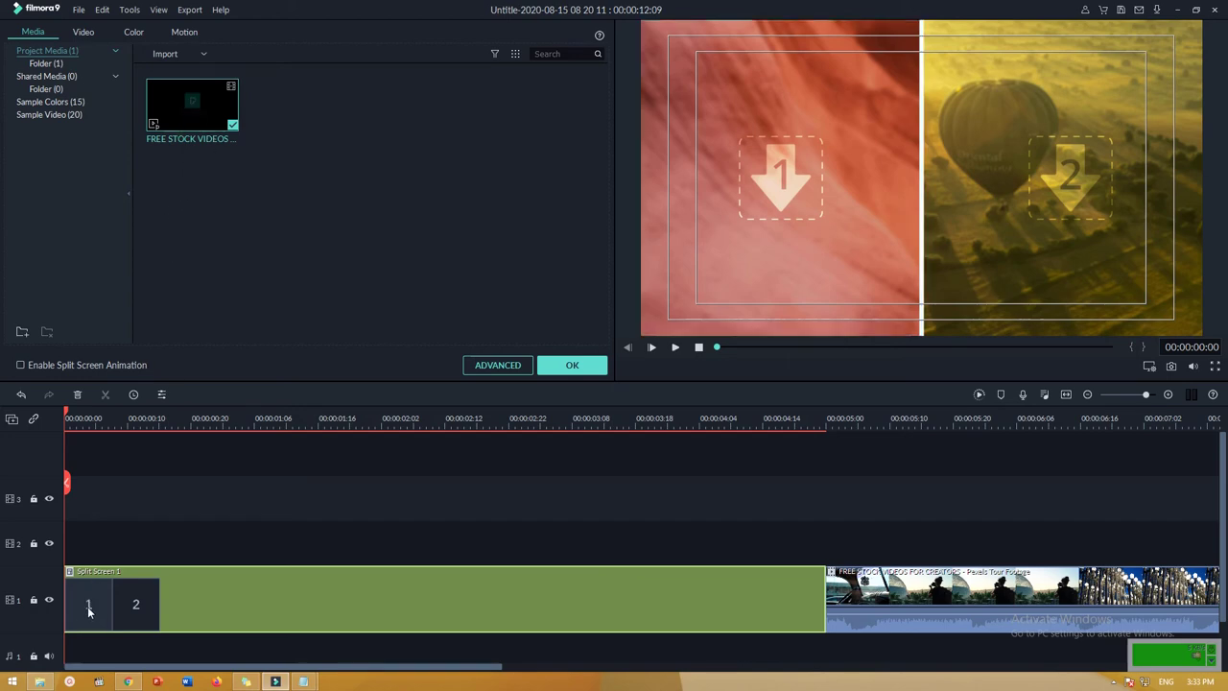
{"action": "left_click_drag", "start_coordinate": [214, 103], "coordinate": [793, 193]}
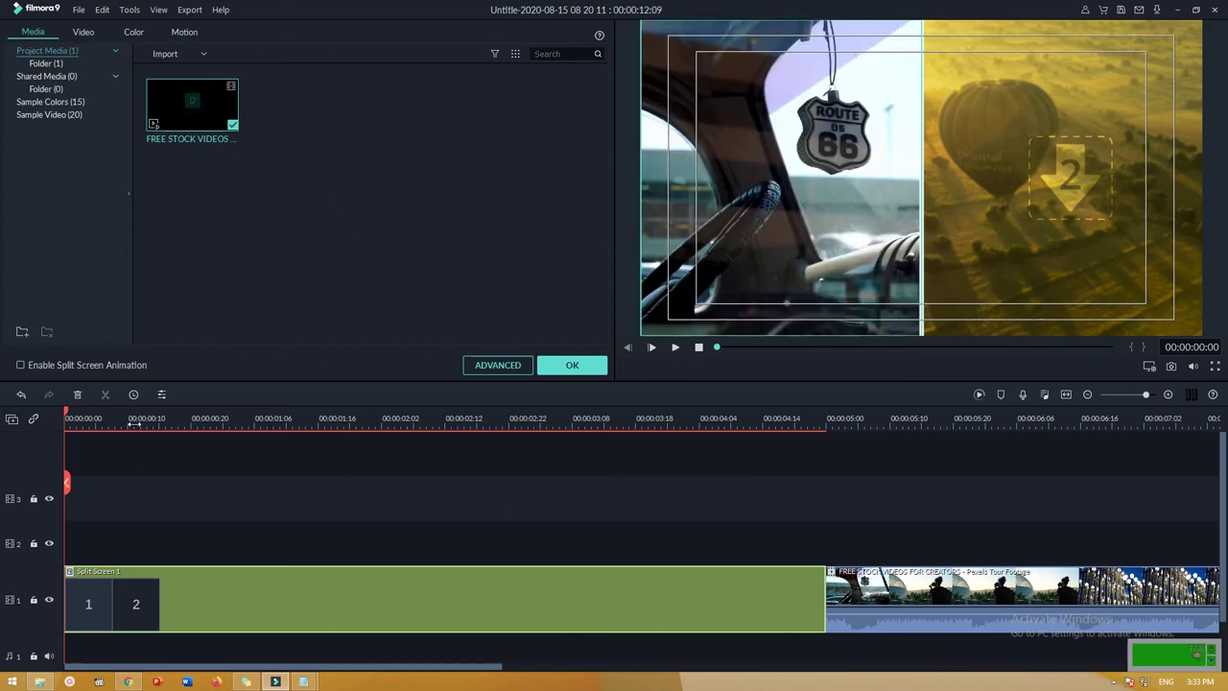
Place the FREE STOCK VIDEOS clip in pane 2 of the split screen.
{"action": "left_click_drag", "start_coordinate": [134, 425], "coordinate": [9, 419]}
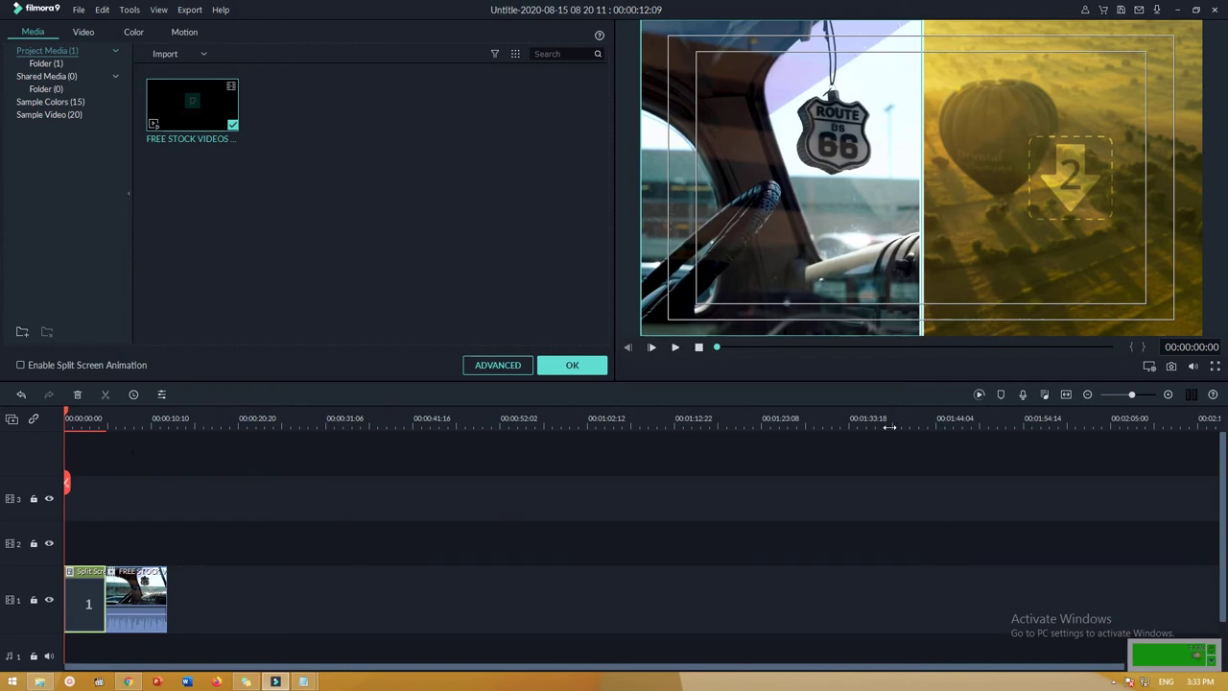
{"action": "left_click", "coordinate": [1067, 394]}
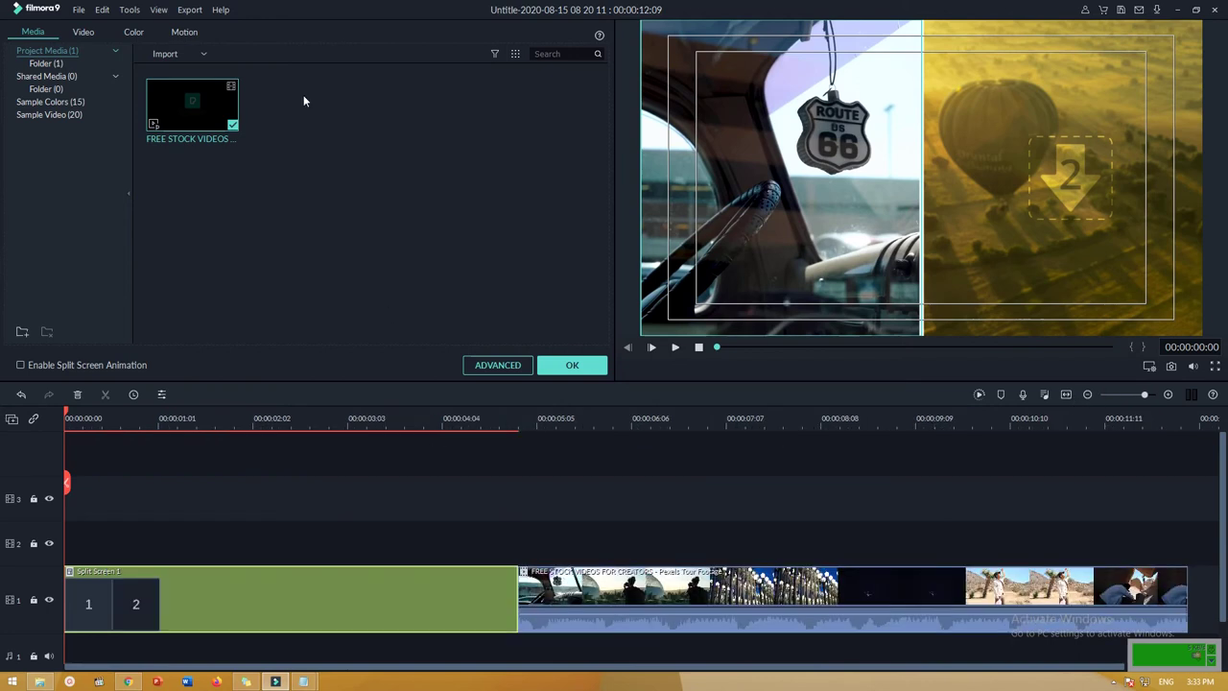
{"action": "left_click_drag", "start_coordinate": [192, 103], "coordinate": [1071, 180]}
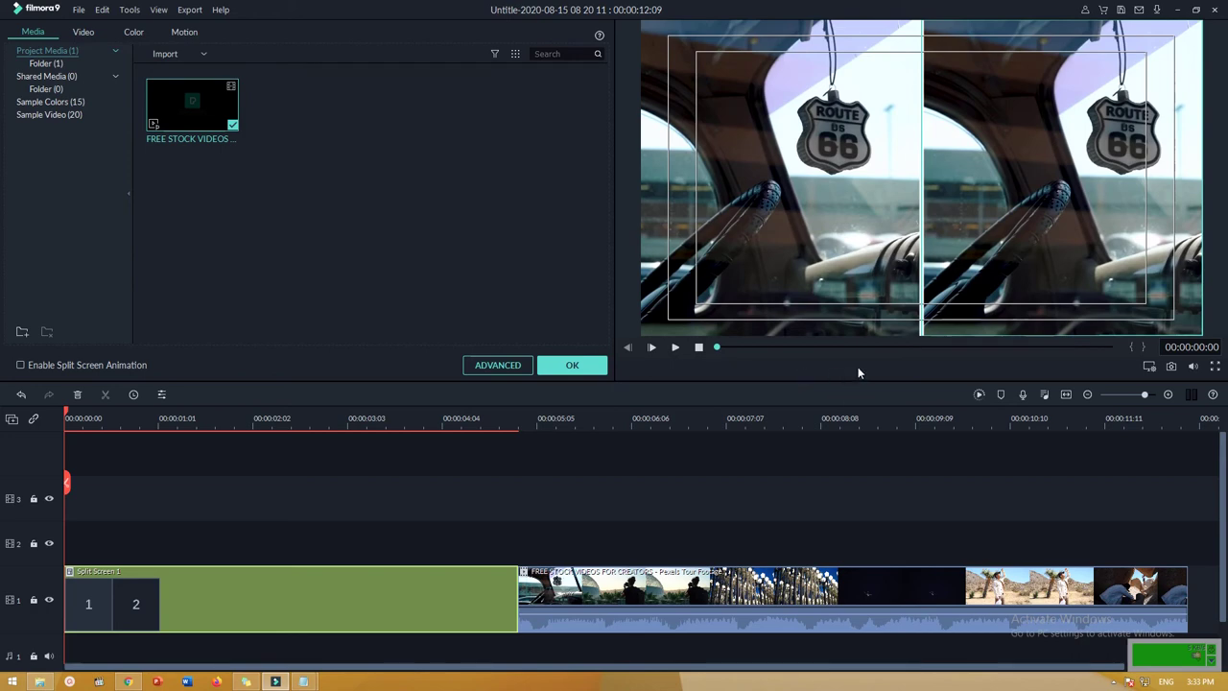
Play back the split screen with both panes filled and accept its settings.
{"action": "left_click", "coordinate": [676, 347]}
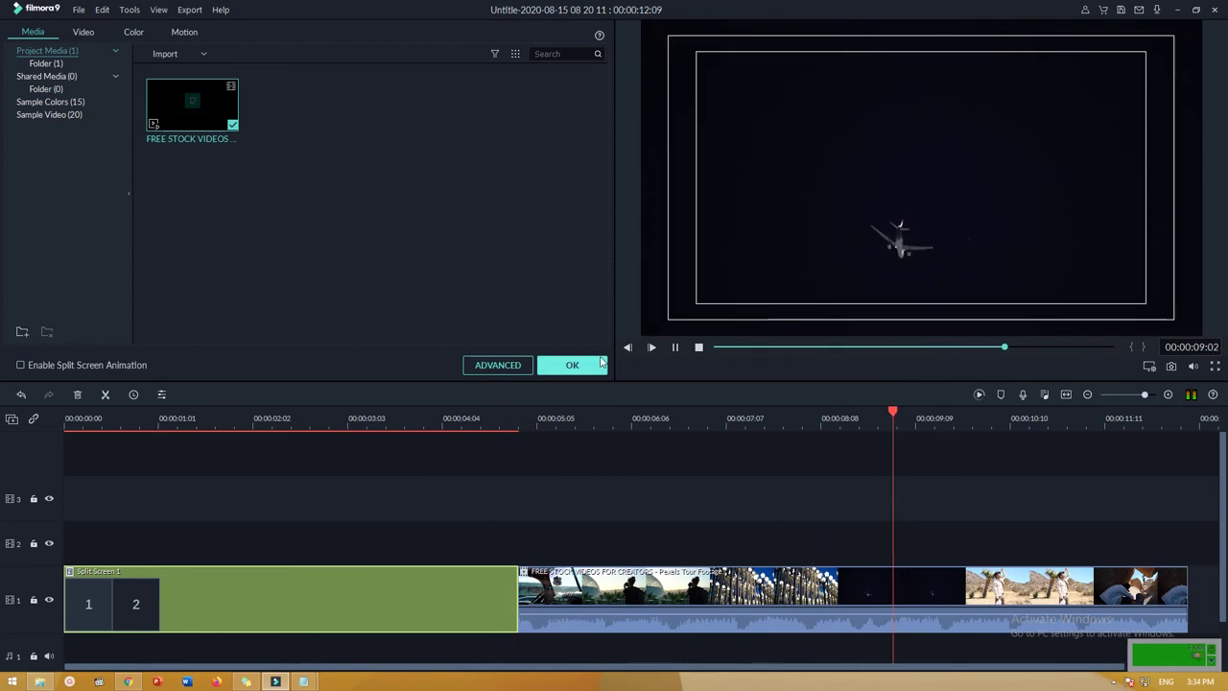
{"action": "left_click", "coordinate": [572, 364]}
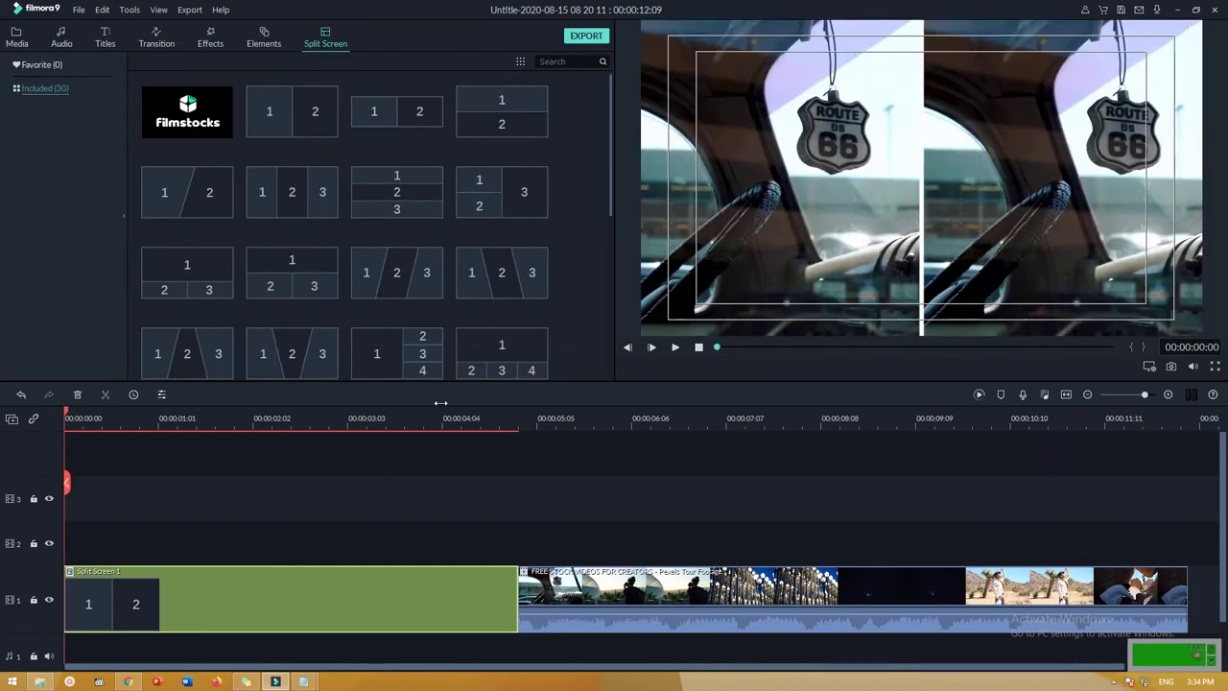
Browse the included split screen templates and preview the two-pane template with one pane above the other.
{"action": "scroll", "coordinate": [427, 135], "scroll_direction": "down", "scroll_amount": 3}
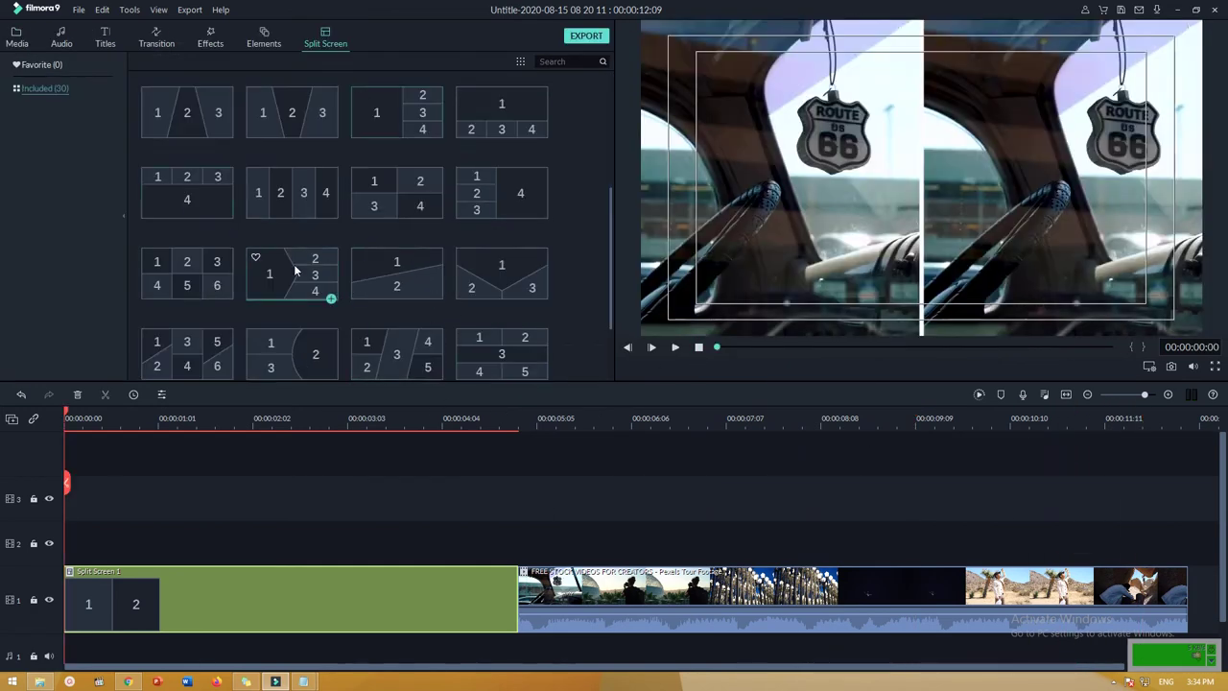
{"action": "scroll", "coordinate": [317, 267], "scroll_direction": "down", "scroll_amount": 1}
{"action": "scroll", "coordinate": [480, 288], "scroll_direction": "up", "scroll_amount": 5}
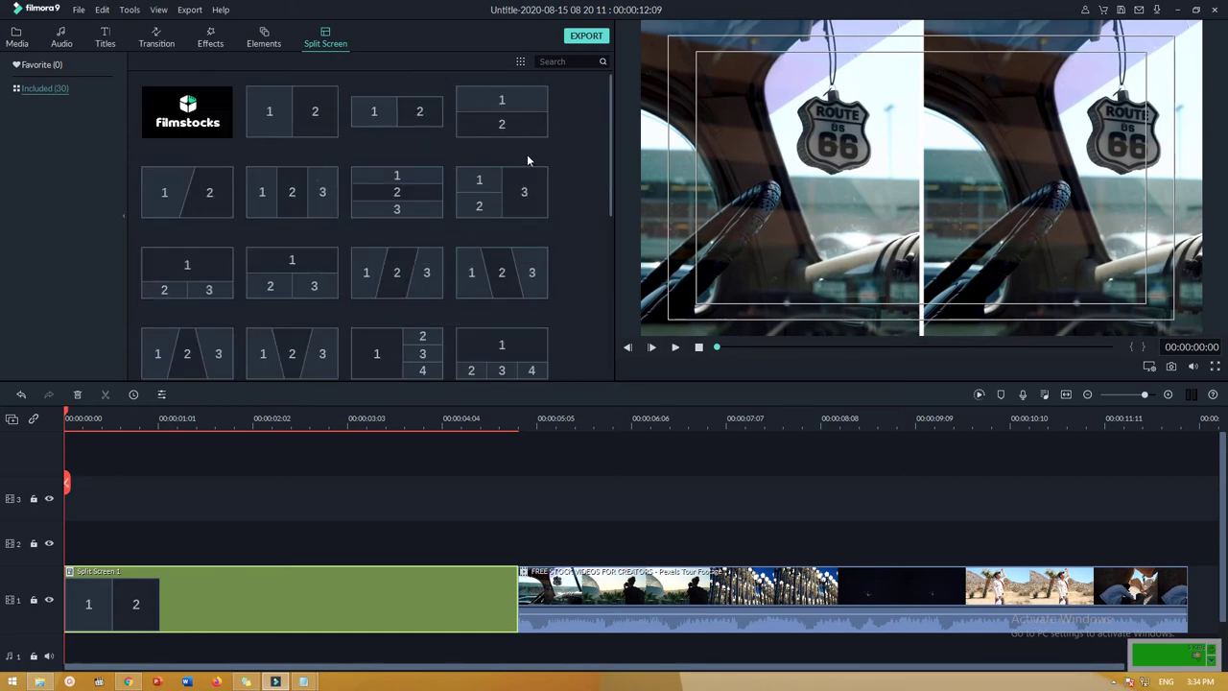
{"action": "left_click", "coordinate": [510, 121]}
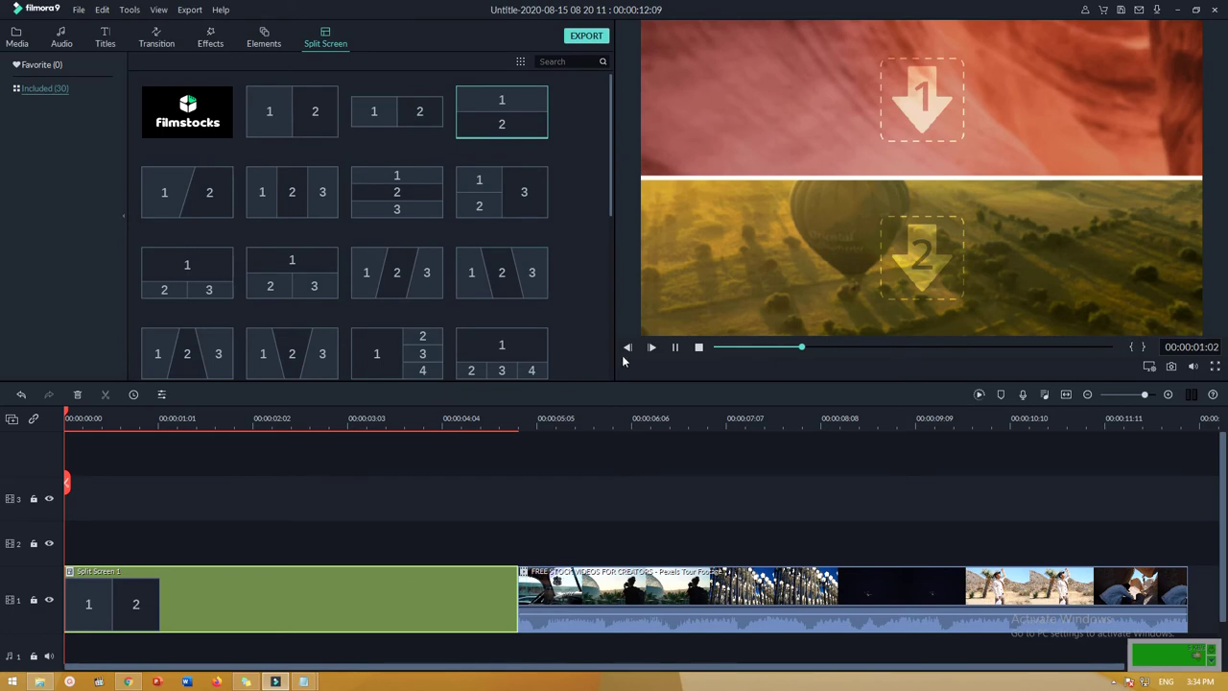
Replace the side-by-side split screen on track 1 with the stacked two-pane Split Screen 3 template before the footage.
{"action": "left_click", "coordinate": [280, 585]}
{"action": "key", "text": "Delete"}
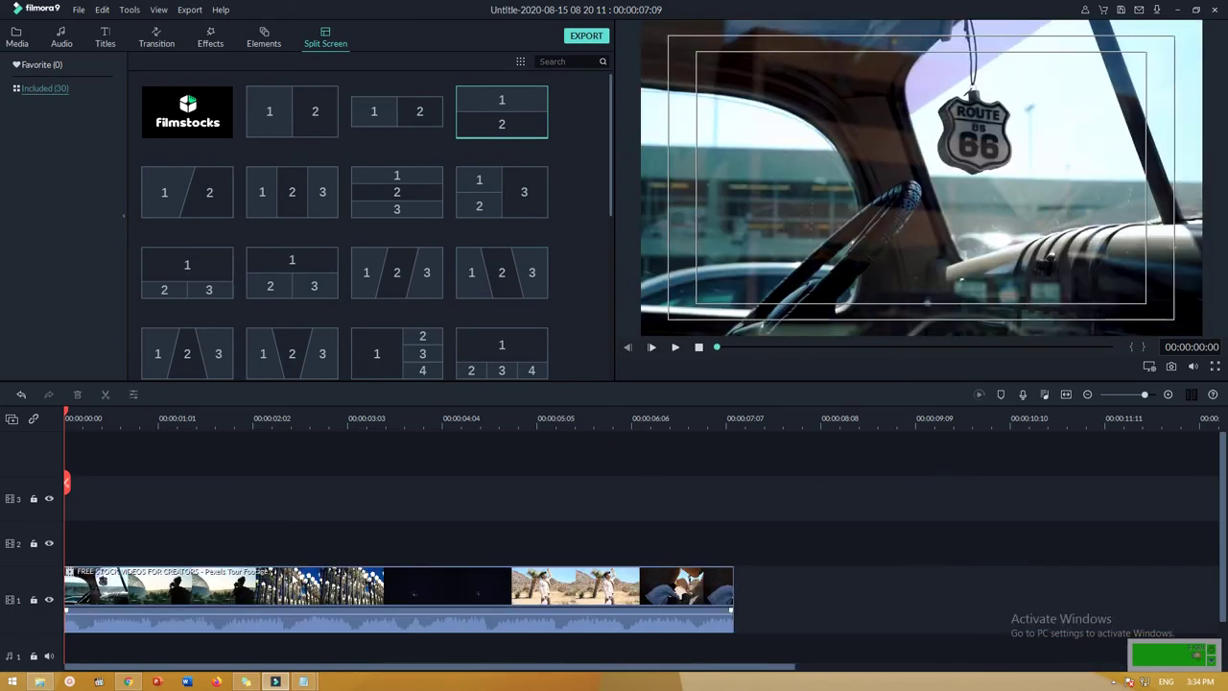
{"action": "left_click", "coordinate": [541, 140]}
{"action": "left_click", "coordinate": [541, 138]}
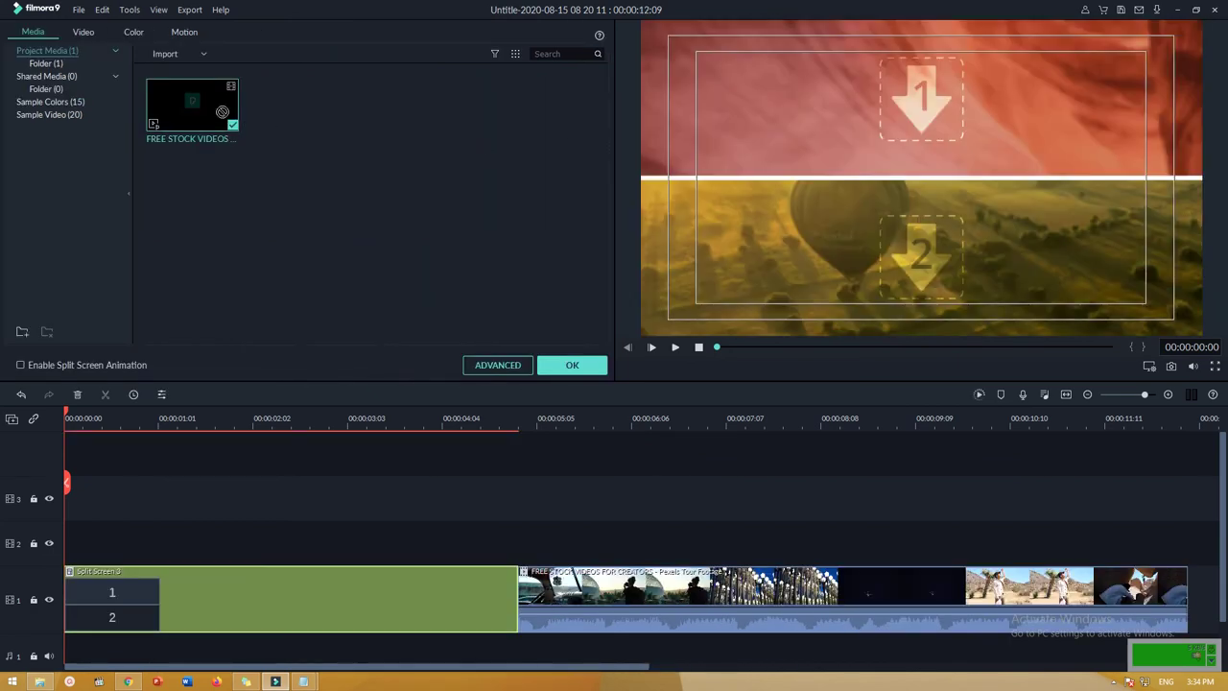
Place the FREE STOCK VIDEOS clip in both pane 1 and pane 2 of the stacked split screen.
{"action": "left_click_drag", "start_coordinate": [217, 110], "coordinate": [901, 106]}
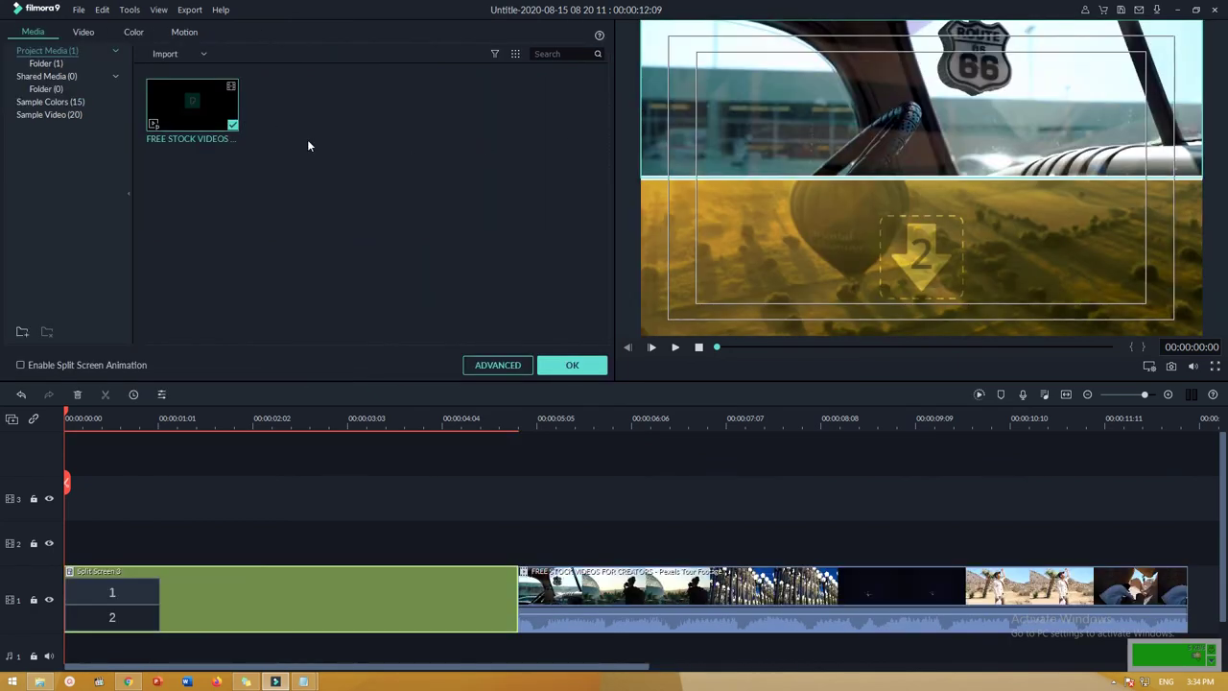
{"action": "left_click_drag", "start_coordinate": [197, 106], "coordinate": [929, 249]}
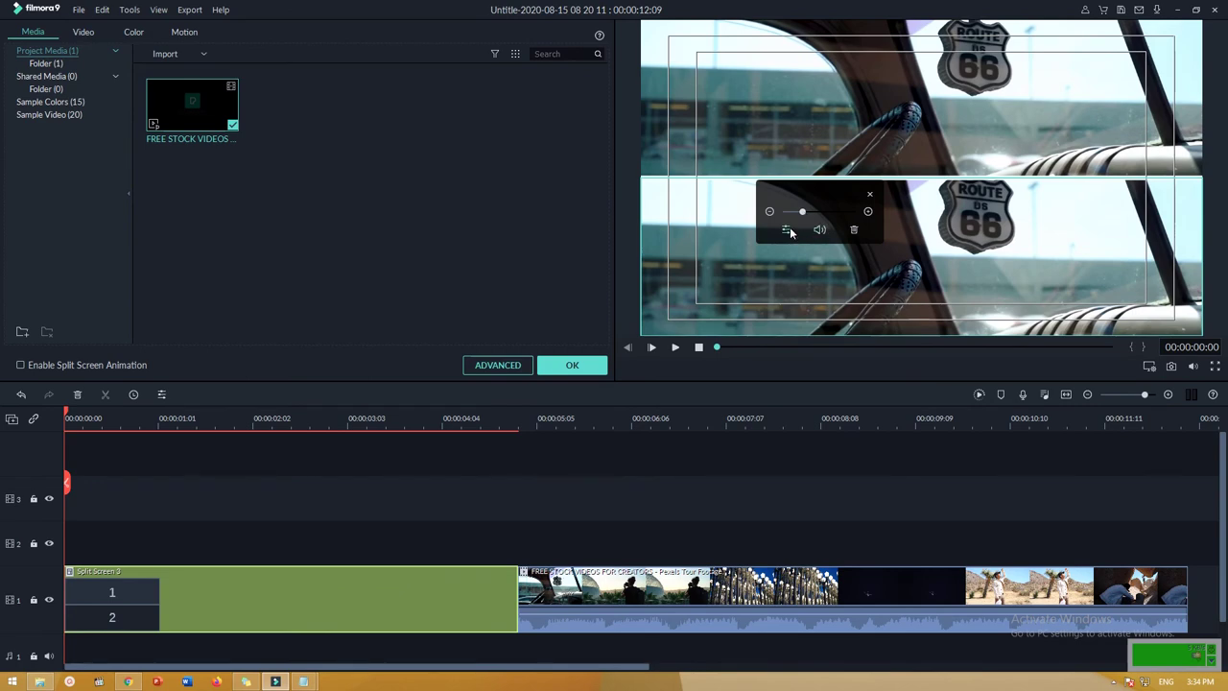
Open the split screen in Advanced Split Screen Edit and shift the second pane's clip to start later than the first.
{"action": "double_click", "coordinate": [941, 113]}
{"action": "left_click_drag", "start_coordinate": [741, 99], "coordinate": [606, 87]}
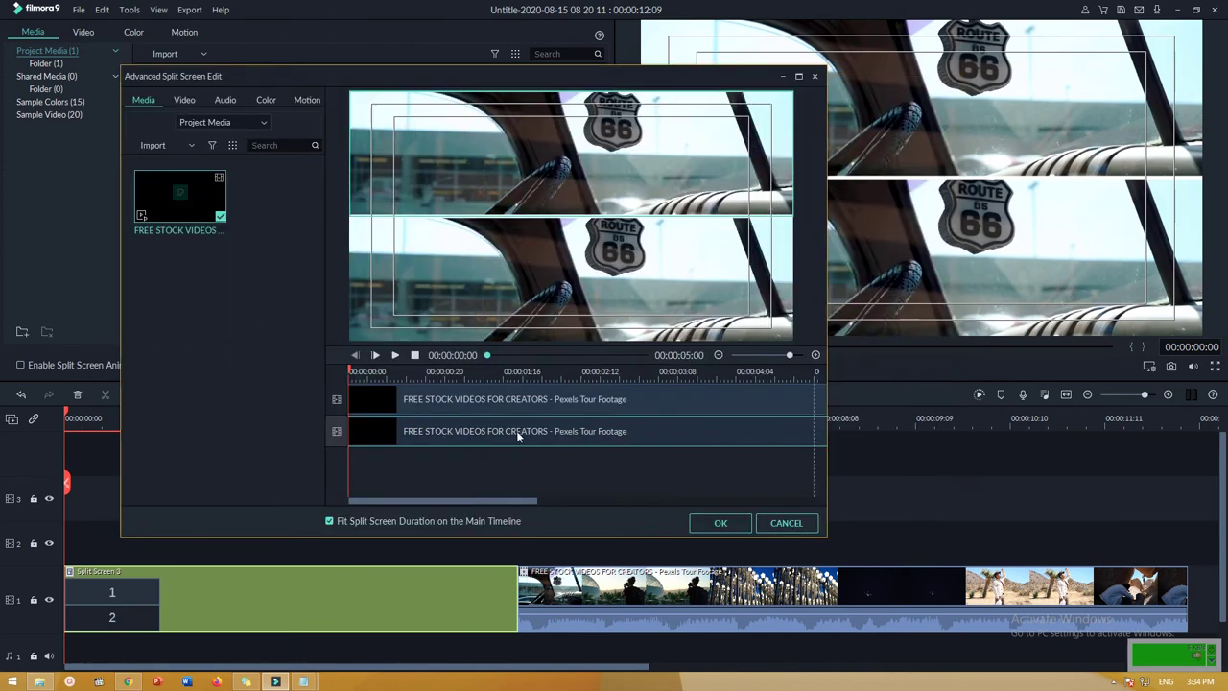
{"action": "left_click_drag", "start_coordinate": [516, 433], "coordinate": [562, 432]}
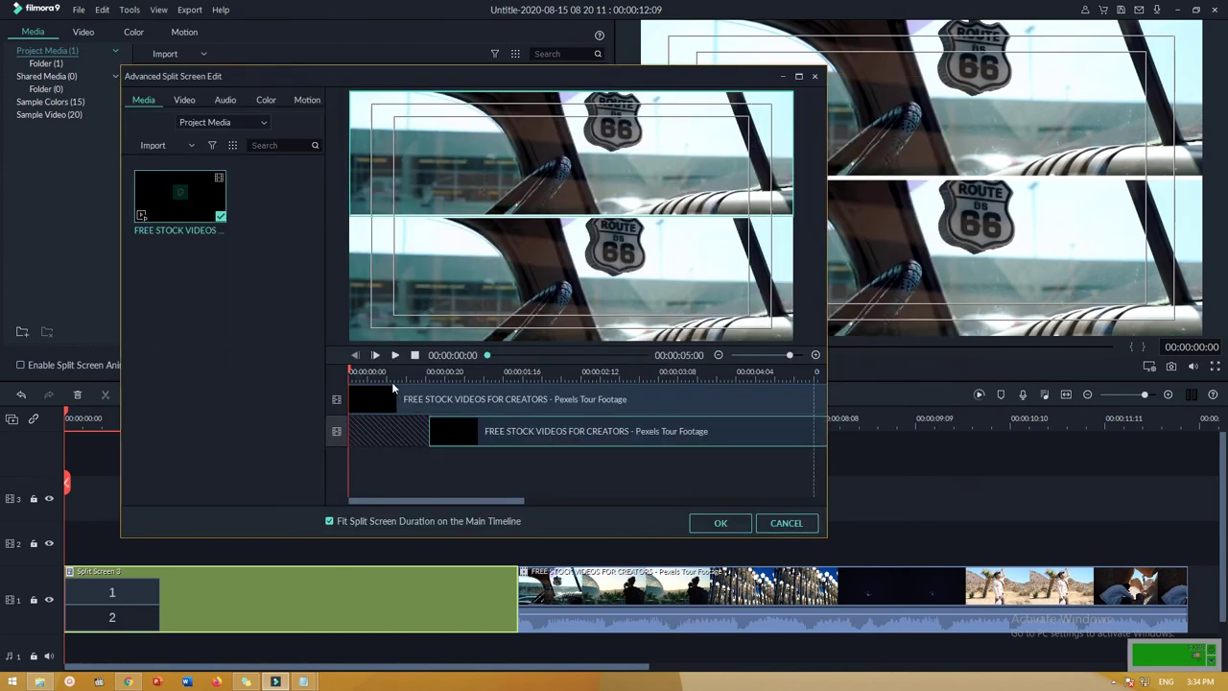
{"action": "left_click", "coordinate": [377, 374]}
{"action": "mouse_move", "coordinate": [376, 374]}
{"action": "left_mouse_down"}
{"action": "mouse_move", "coordinate": [511, 387]}
{"action": "mouse_move", "coordinate": [366, 384]}
{"action": "left_mouse_up"}
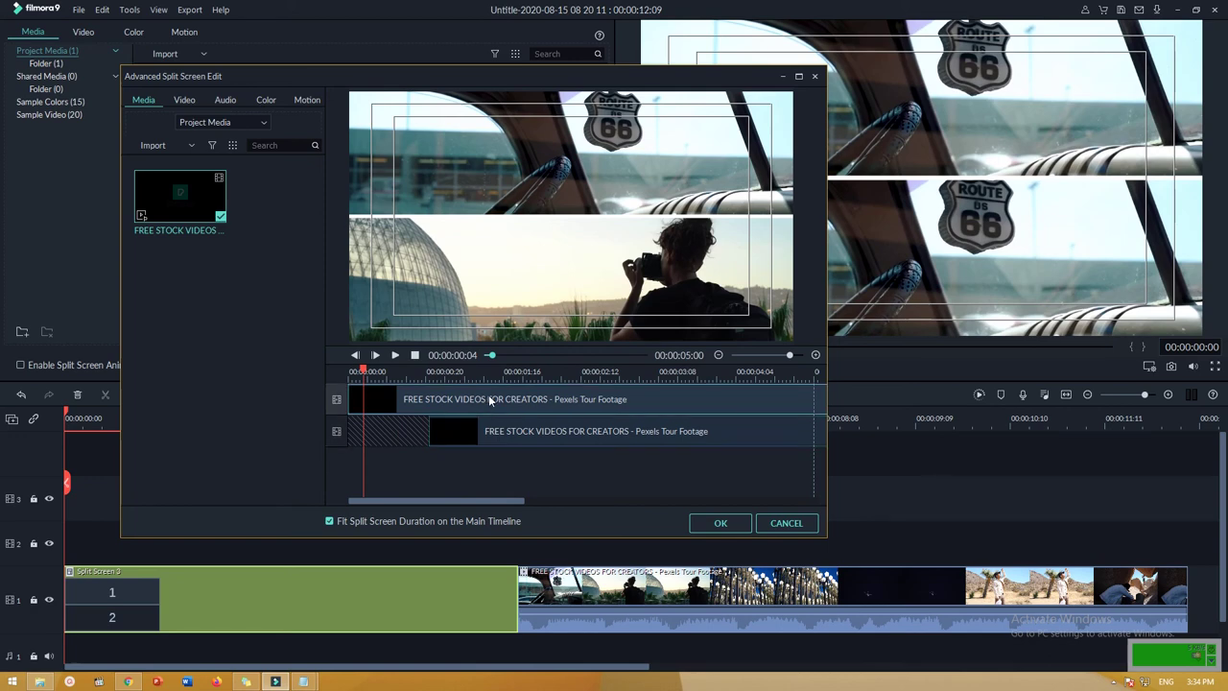
{"action": "left_click_drag", "start_coordinate": [404, 394], "coordinate": [447, 413]}
{"action": "left_click_drag", "start_coordinate": [543, 437], "coordinate": [633, 421]}
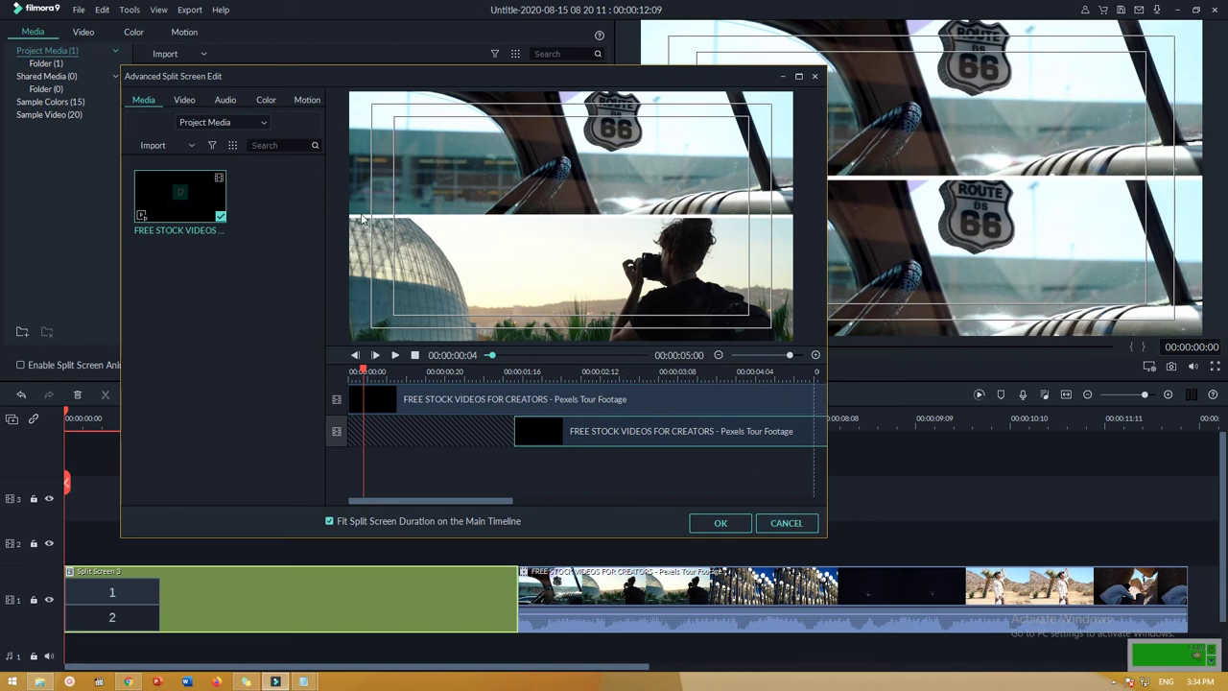
Look through the Motion, Color, Audio and Video settings available for the second pane's clip.
{"action": "left_click", "coordinate": [313, 102]}
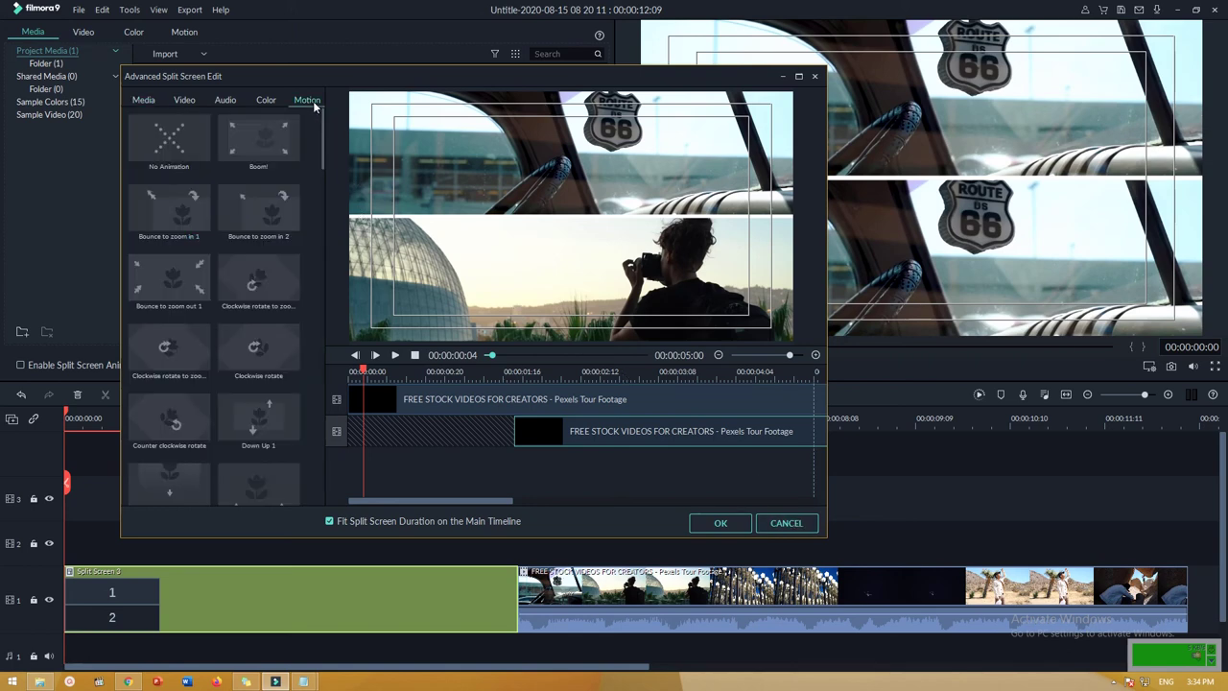
{"action": "left_click", "coordinate": [266, 102]}
{"action": "left_click", "coordinate": [234, 102]}
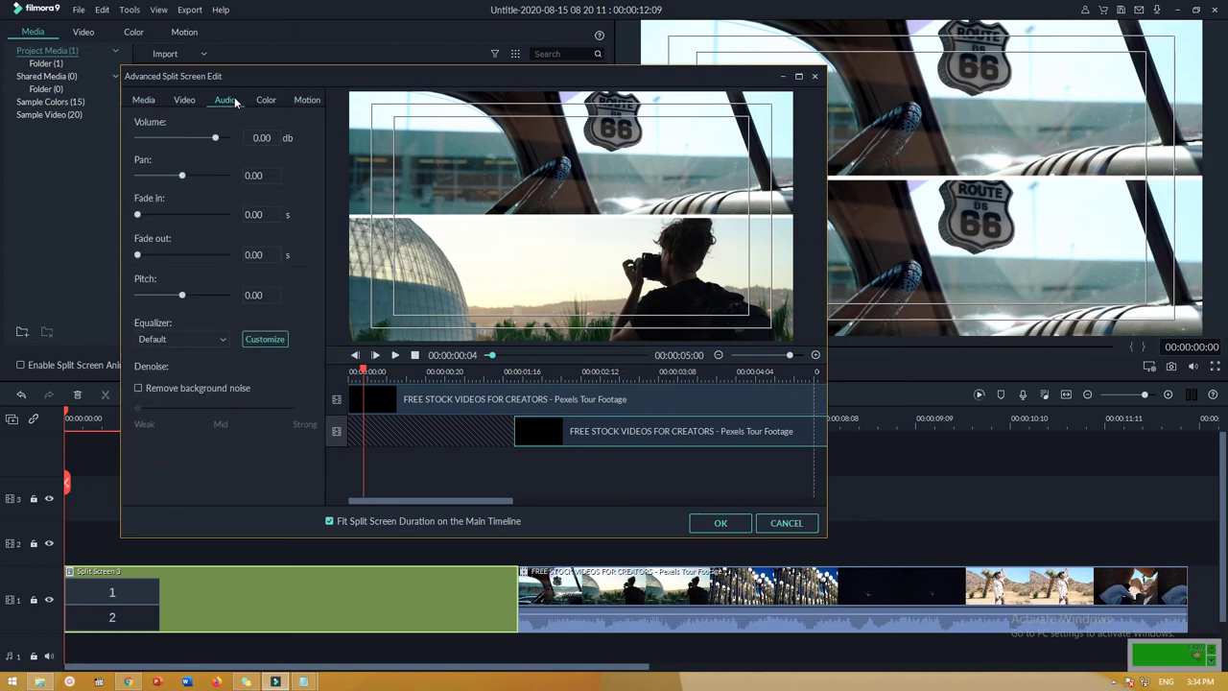
{"action": "left_click", "coordinate": [185, 104]}
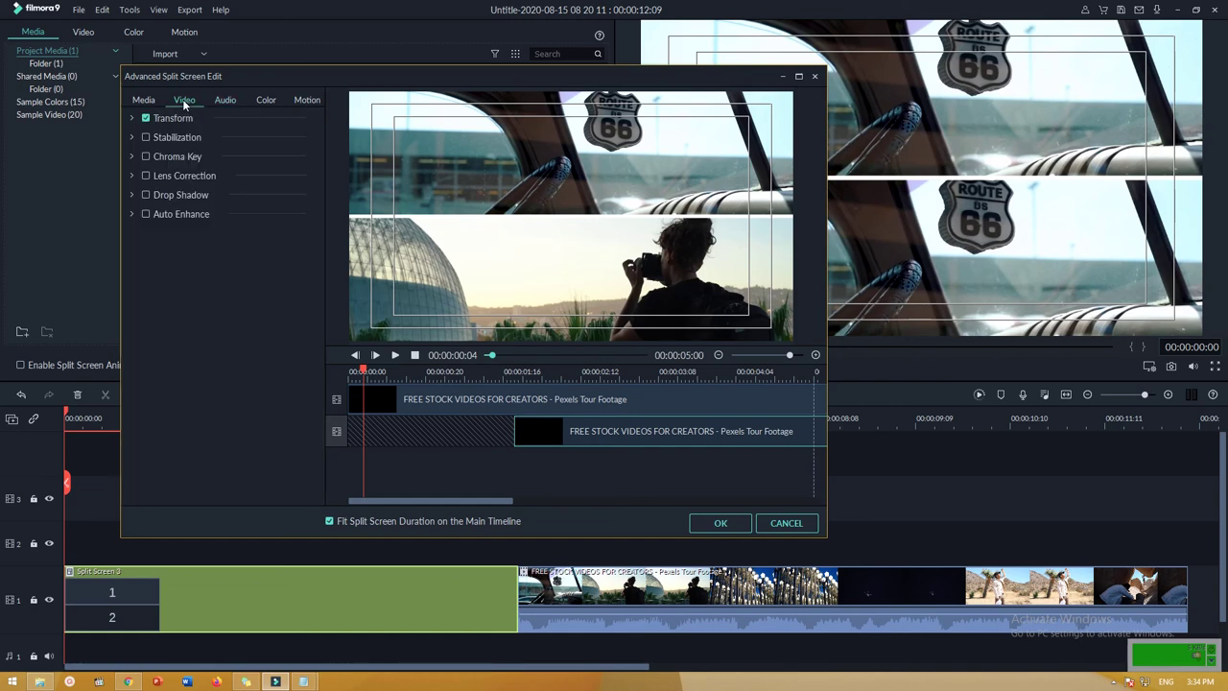
Close the advanced split screen editor without saving its changes and accept the split screen's settings.
{"action": "left_click", "coordinate": [814, 77]}
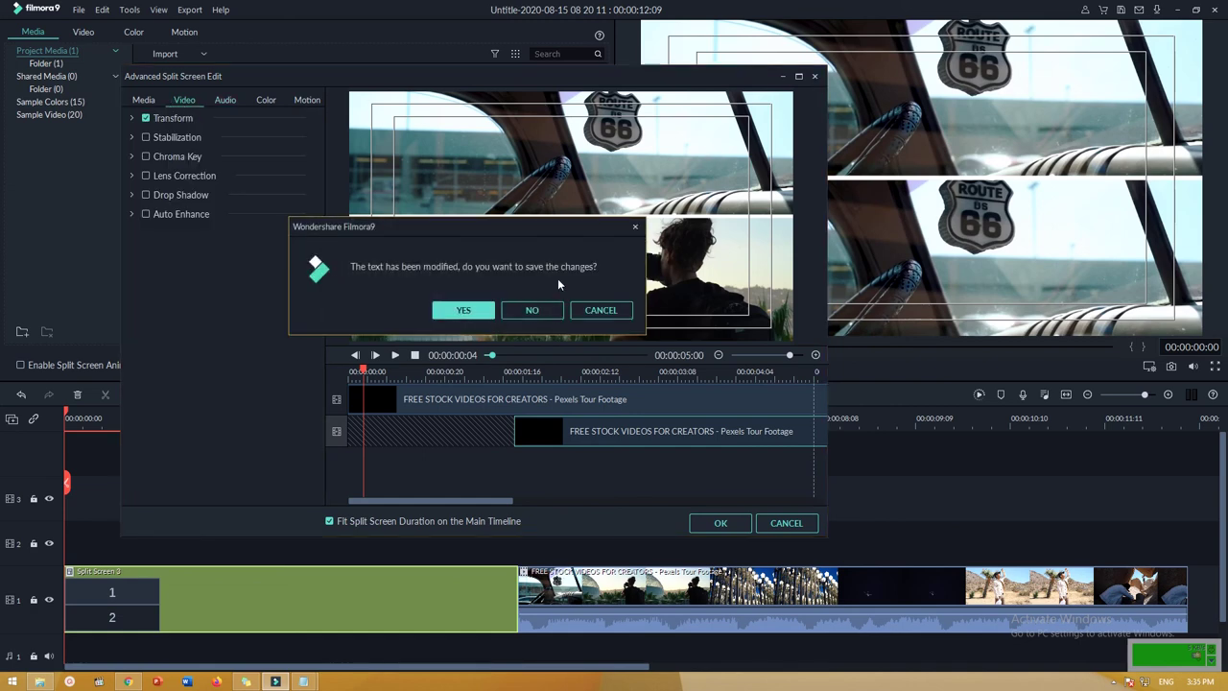
{"action": "left_click", "coordinate": [538, 311]}
{"action": "left_click", "coordinate": [814, 79]}
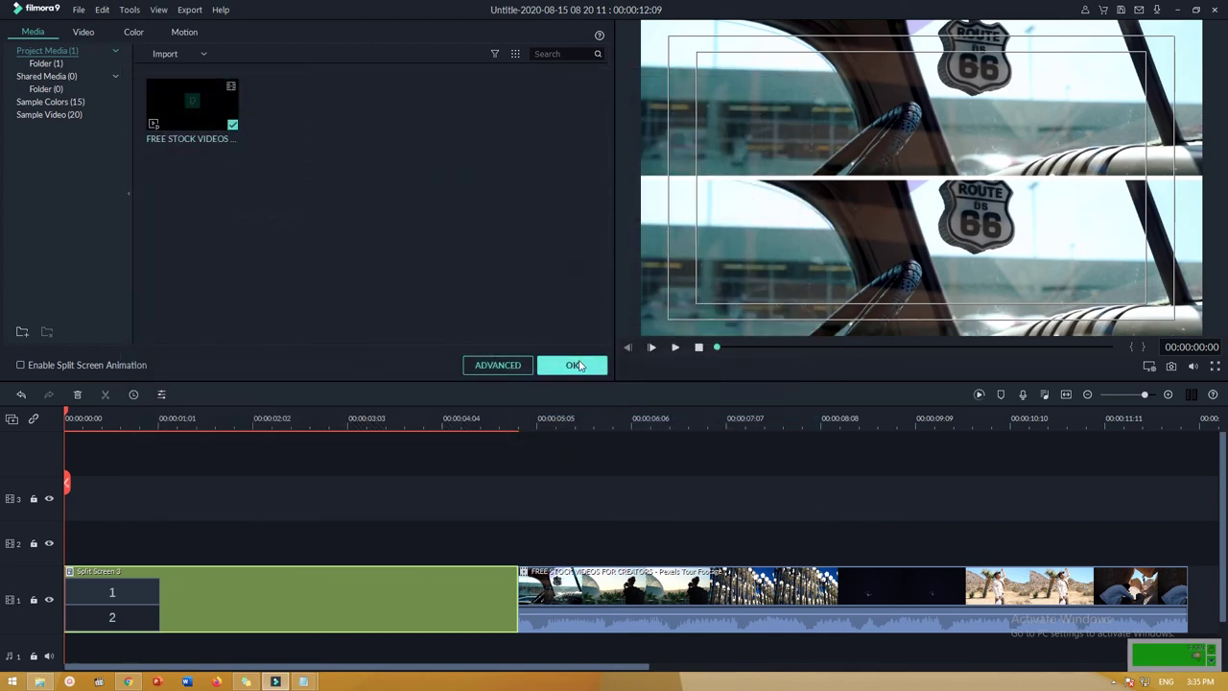
{"action": "left_click", "coordinate": [573, 366]}
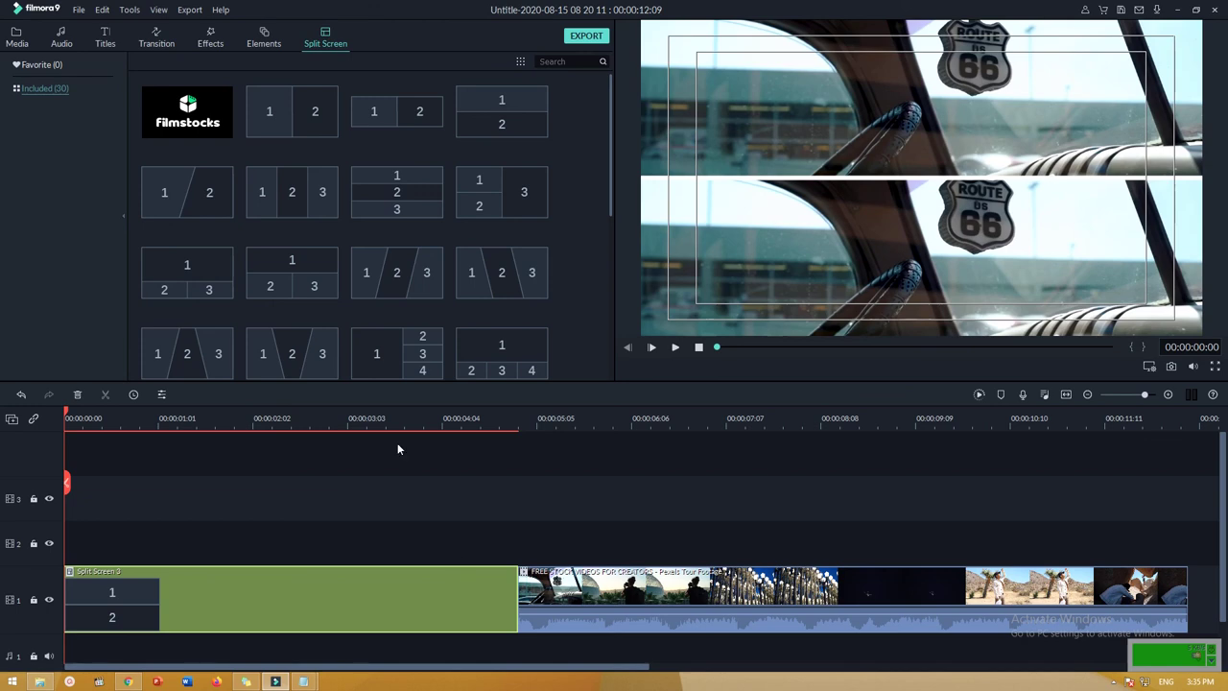
Return to the project media and delete both the split screen and the stock footage from track 1.
{"action": "left_click", "coordinate": [16, 38]}
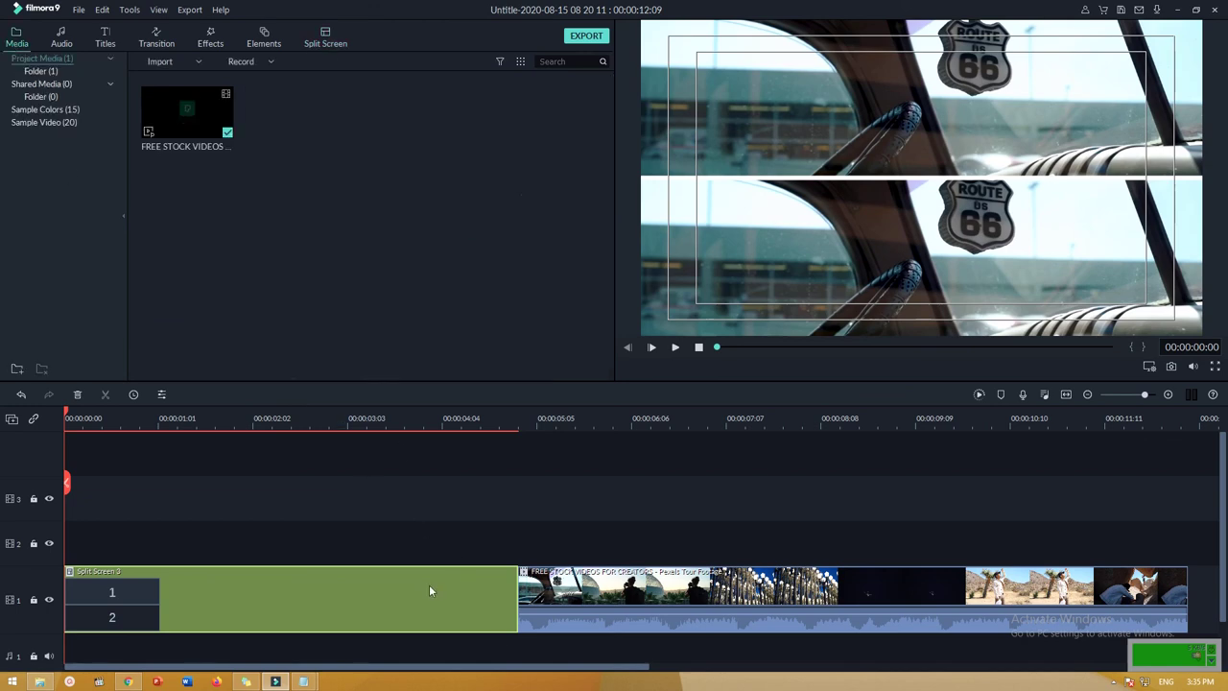
{"action": "left_click", "coordinate": [620, 615]}
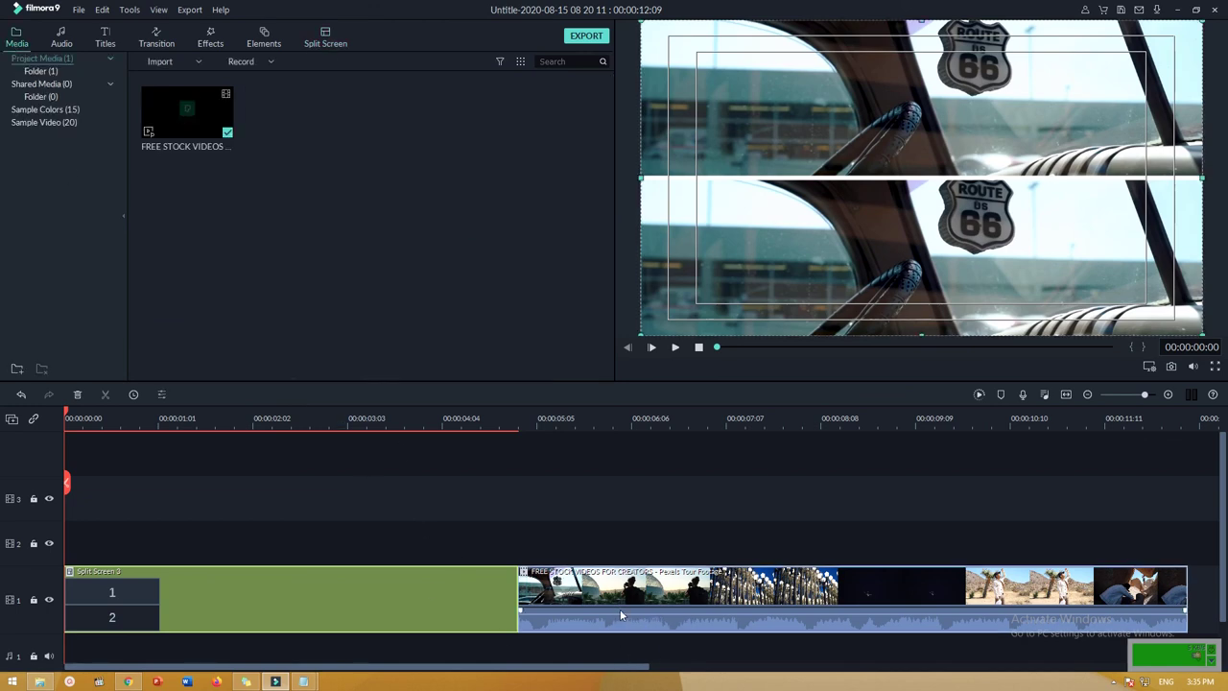
{"action": "key", "text": "Delete"}
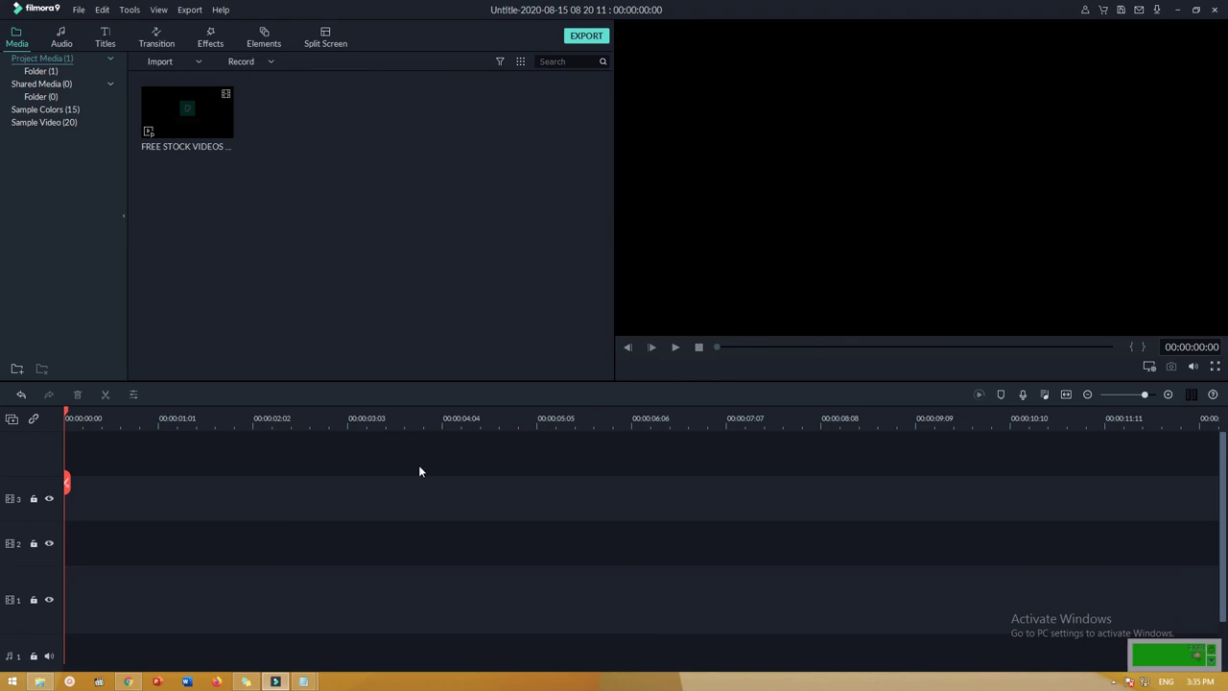
Shrink the timeline area by lowering its upper border, and enlarge it again.
{"action": "left_click_drag", "start_coordinate": [508, 383], "coordinate": [509, 425]}
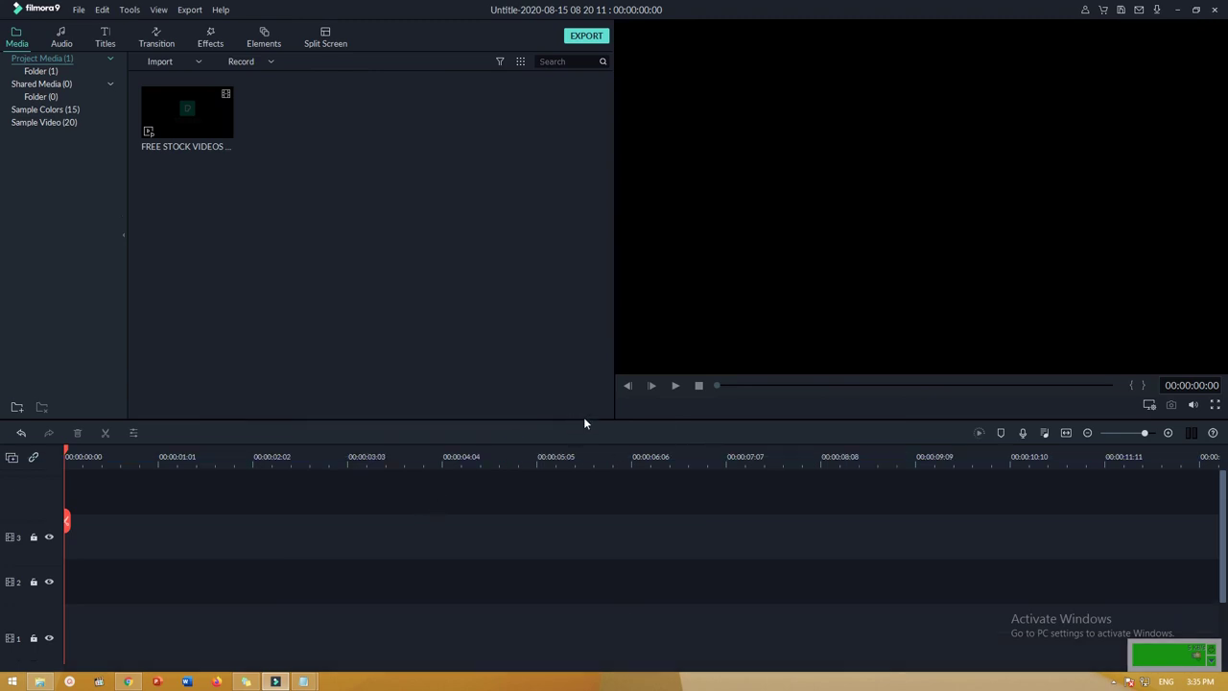
{"action": "left_click_drag", "start_coordinate": [583, 420], "coordinate": [584, 388]}
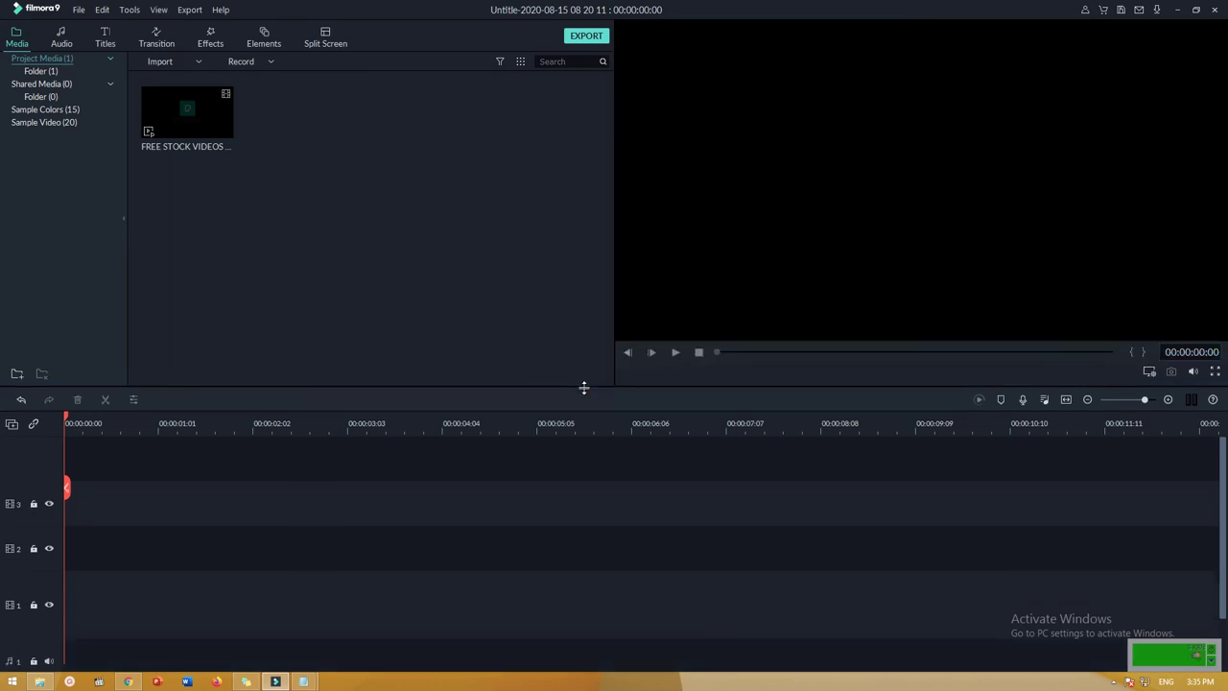